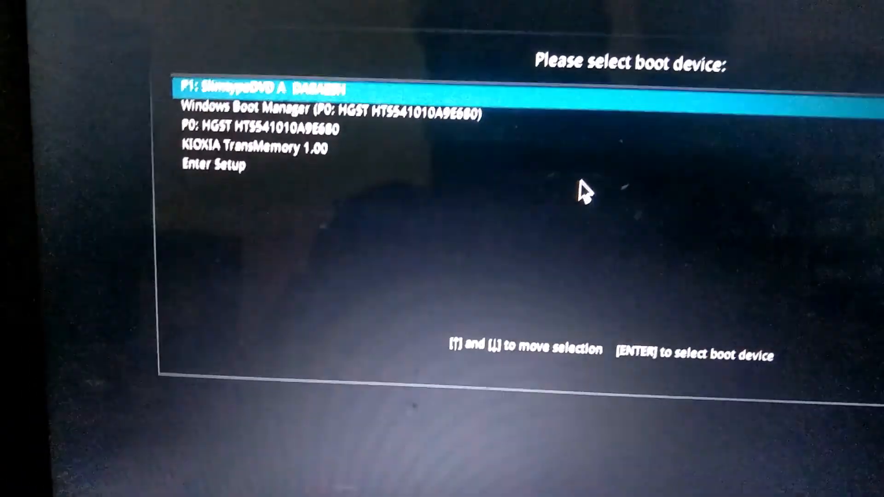
Boot the computer from the KIOXIA TransMemory 1.00 USB drive
{"action": "key", "text": "Down"}
{"action": "key", "text": "Down"}
{"action": "key", "text": "Down"}
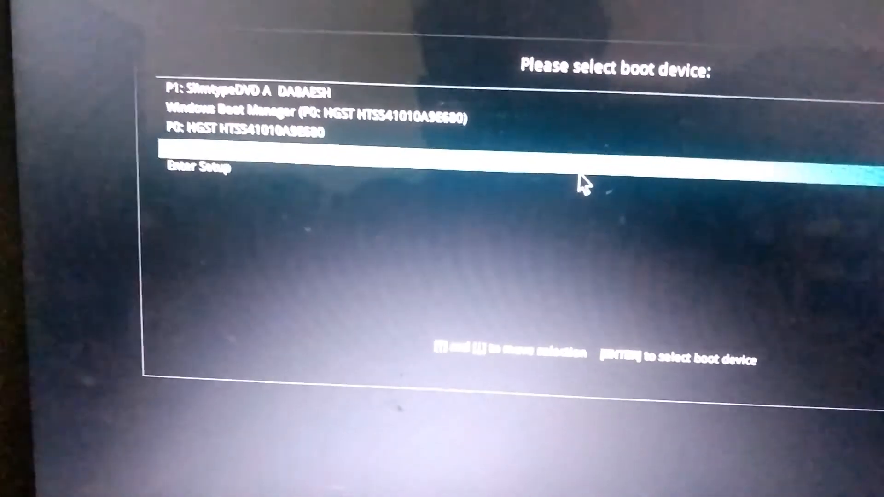
{"action": "key", "text": "Return"}
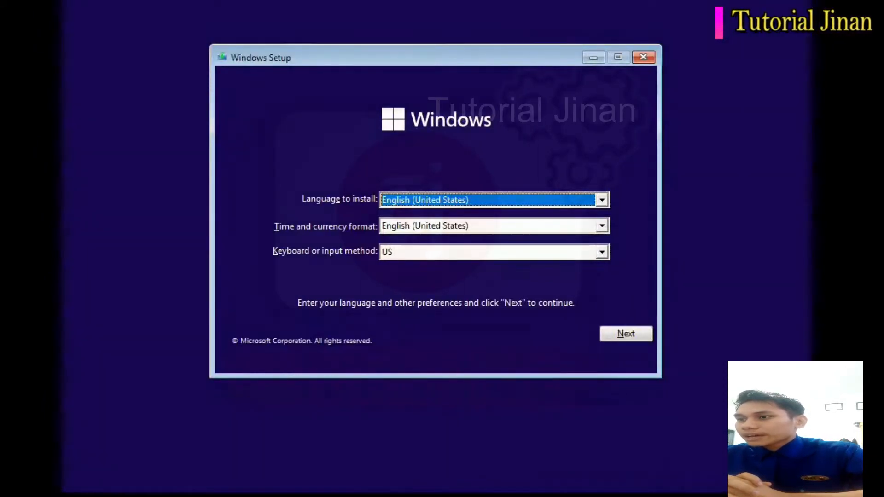
Accept the English (United States) and US keyboard preferences, start the installation and continue without a product key
{"action": "left_click", "coordinate": [624, 337]}
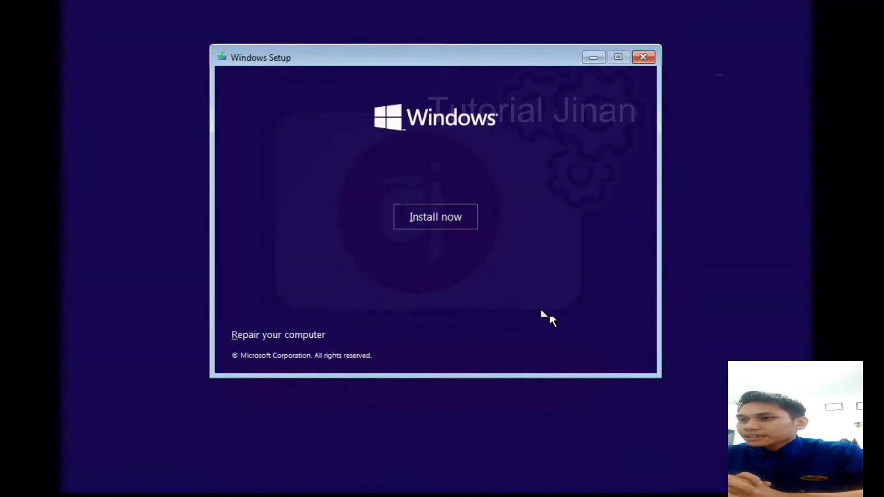
{"action": "left_click", "coordinate": [435, 220]}
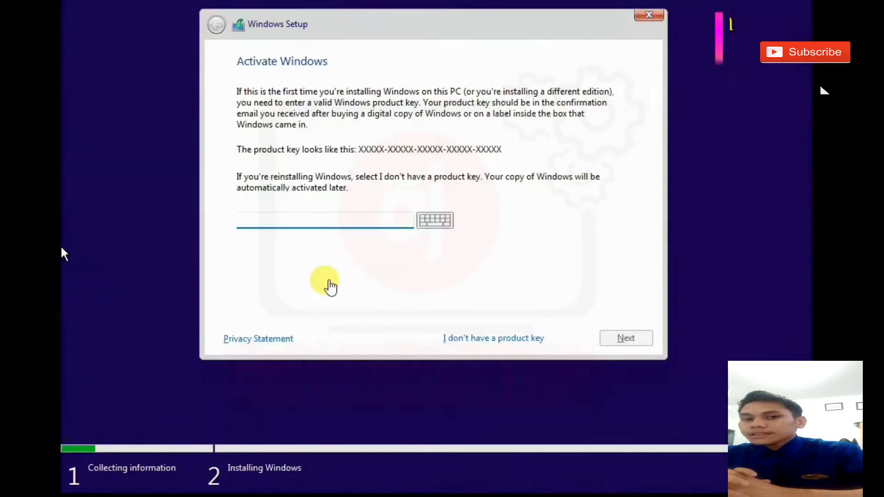
{"action": "left_click", "coordinate": [493, 338]}
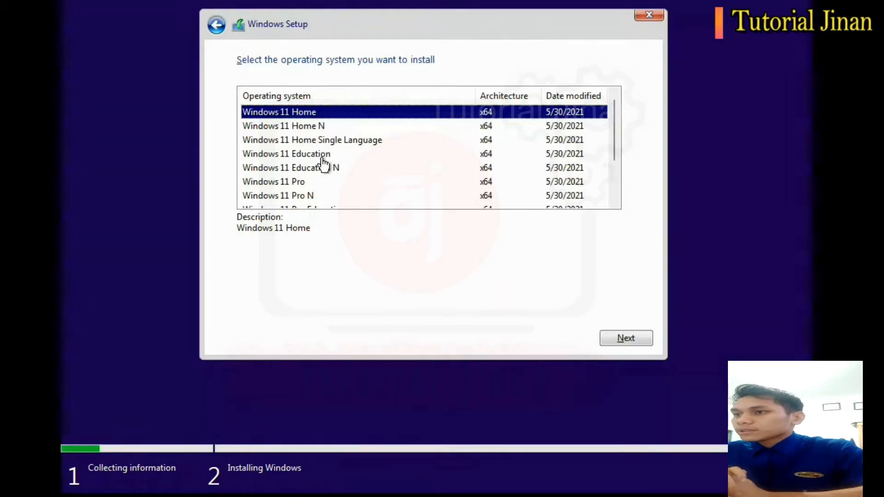
Choose Windows 11 Pro as the operating system to install and continue
{"action": "left_click", "coordinate": [300, 185]}
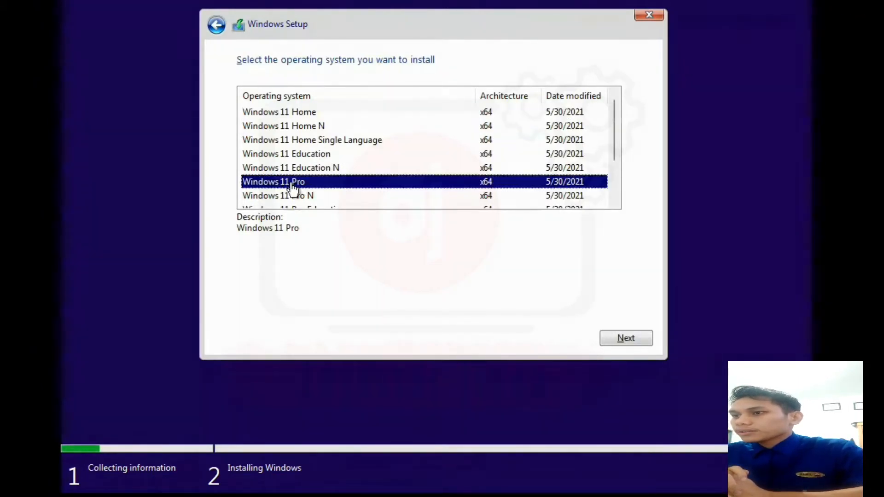
{"action": "scroll", "coordinate": [372, 186], "scroll_direction": "down", "scroll_amount": 2}
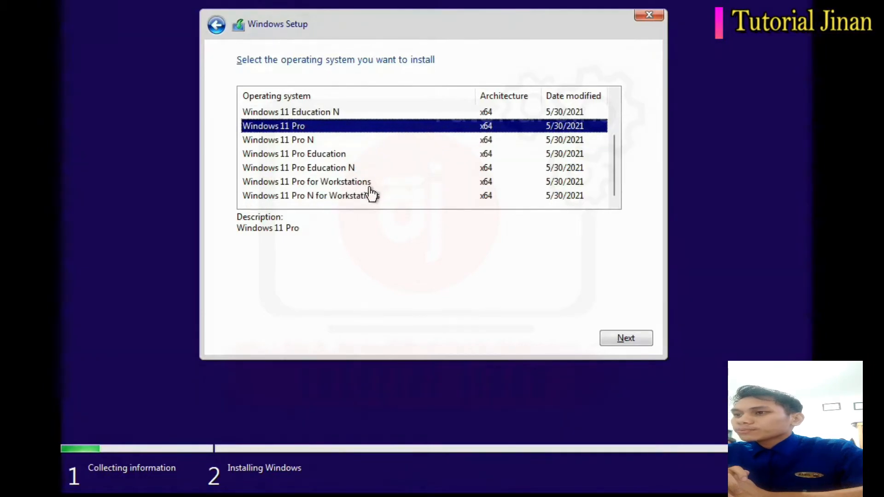
{"action": "scroll", "coordinate": [372, 193], "scroll_direction": "up", "scroll_amount": 1}
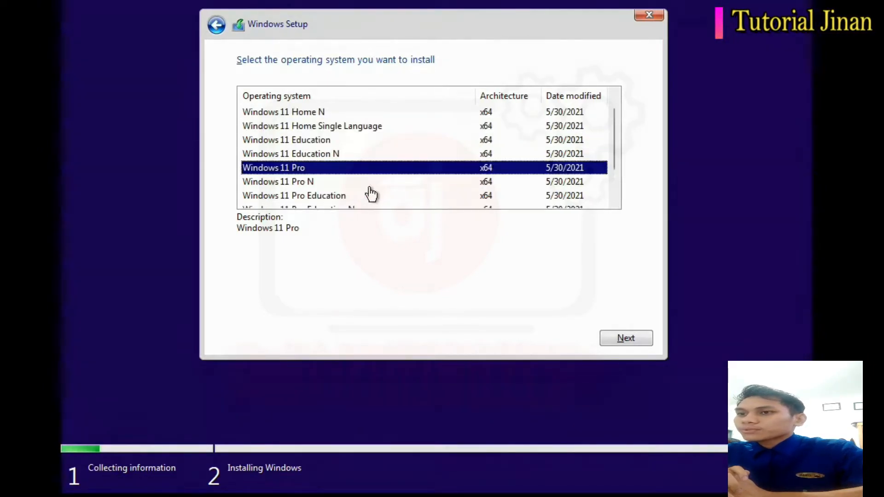
{"action": "left_click", "coordinate": [642, 338]}
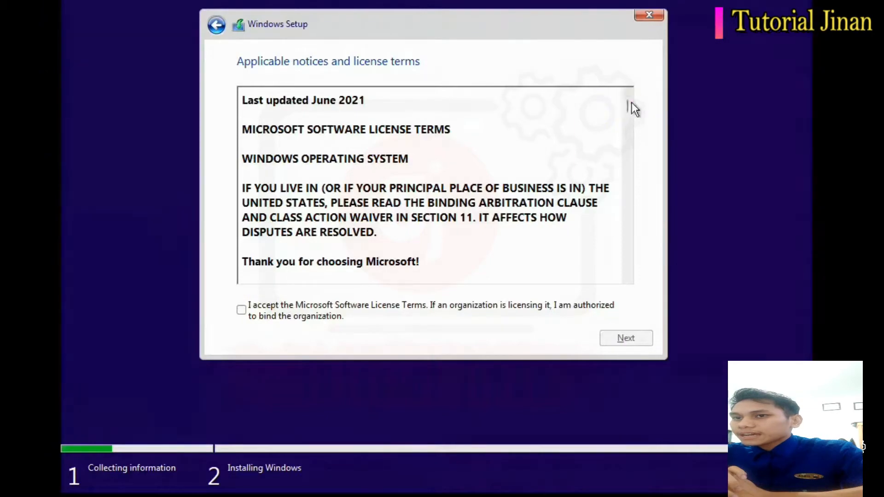
Accept the Microsoft Software License Terms and choose the custom installation of Windows only
{"action": "left_click_drag", "start_coordinate": [627, 106], "coordinate": [617, 278]}
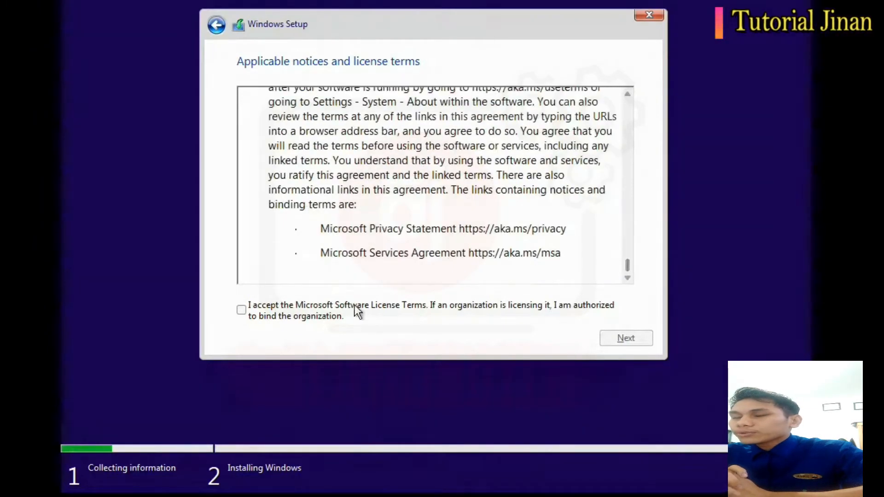
{"action": "left_click", "coordinate": [240, 312]}
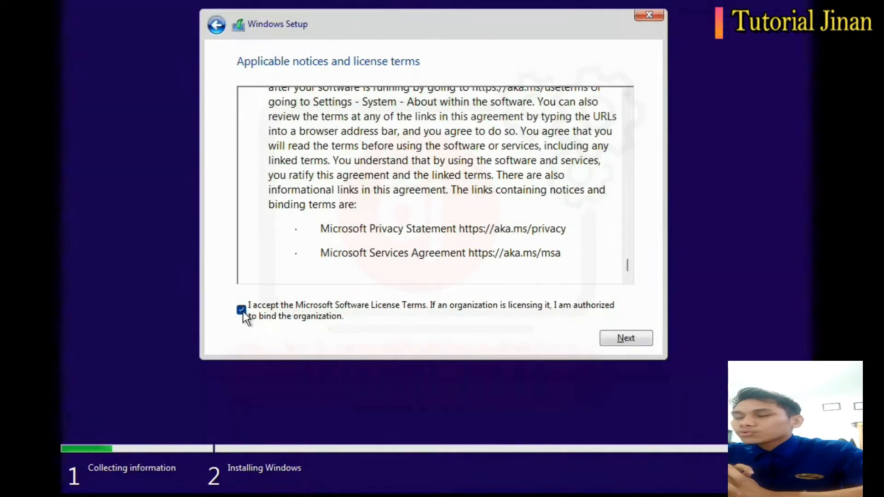
{"action": "left_click", "coordinate": [626, 339]}
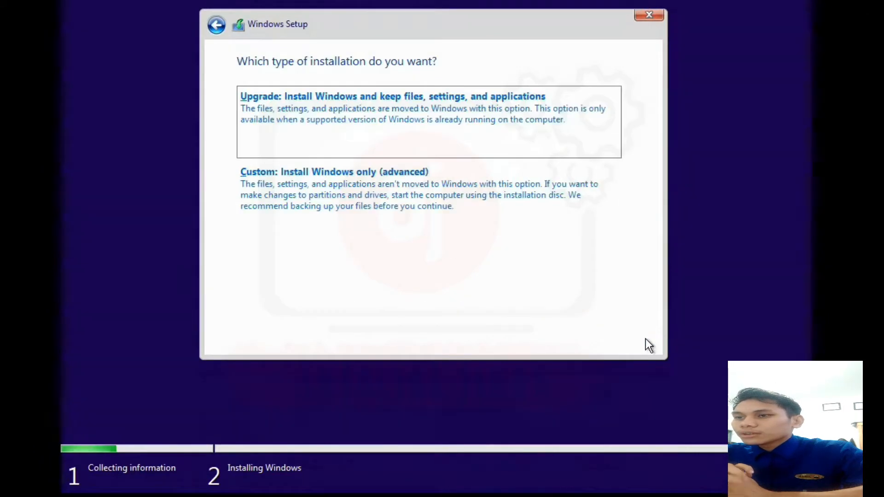
{"action": "left_click", "coordinate": [356, 196]}
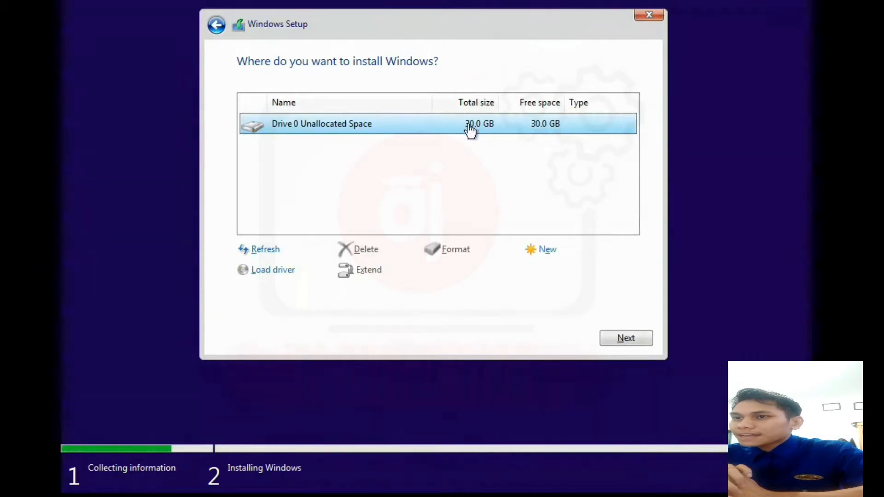
Create a 20000 MB partition in Drive 0's unallocated space, allowing additional partitions for system files
{"action": "left_click", "coordinate": [542, 250]}
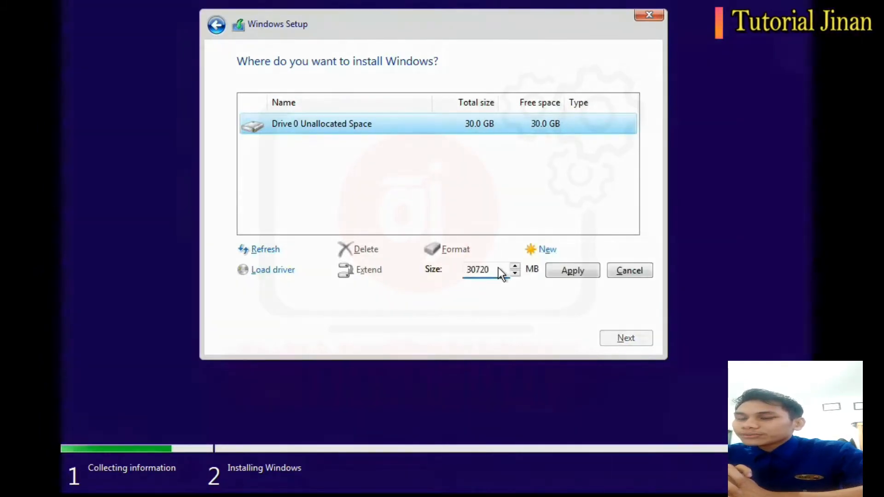
{"action": "left_click_drag", "start_coordinate": [491, 267], "coordinate": [462, 269]}
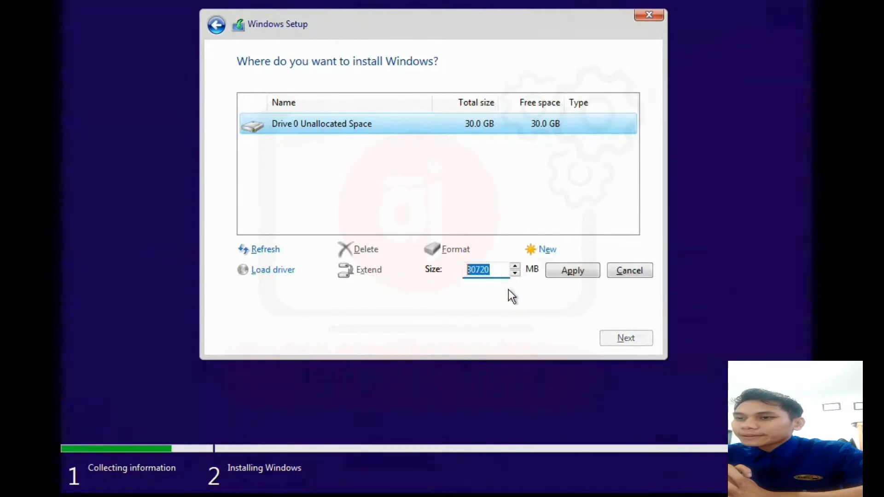
{"action": "key", "text": "Right"}
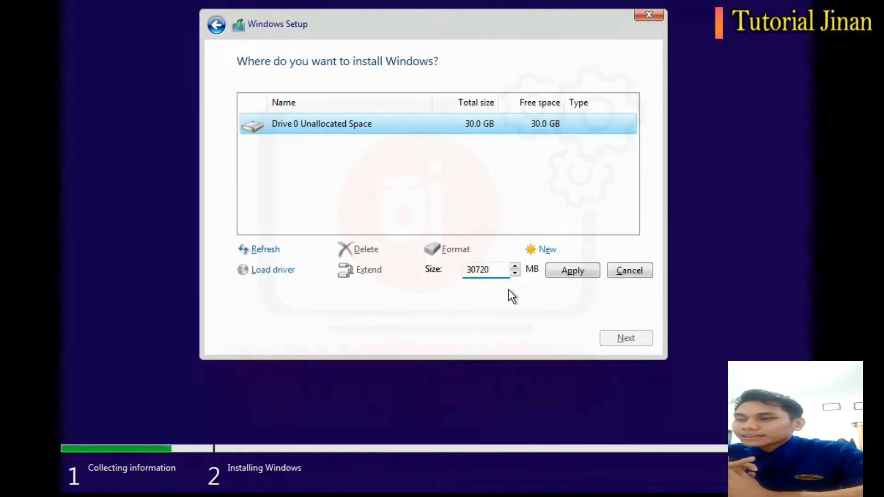
{"action": "key", "text": "BackSpace"}
{"action": "key", "text": "BackSpace"}
{"action": "key", "text": "BackSpace"}
{"action": "key", "text": "BackSpace"}
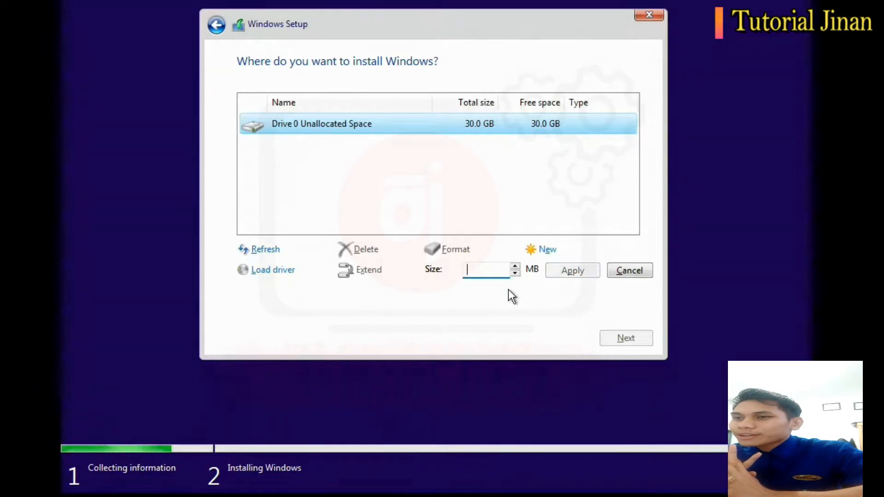
{"action": "type", "text": "20"}
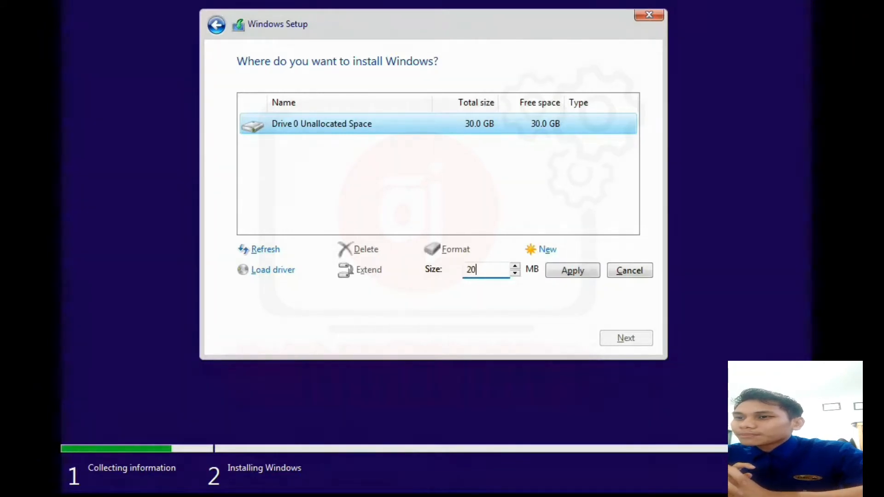
{"action": "type", "text": "00"}
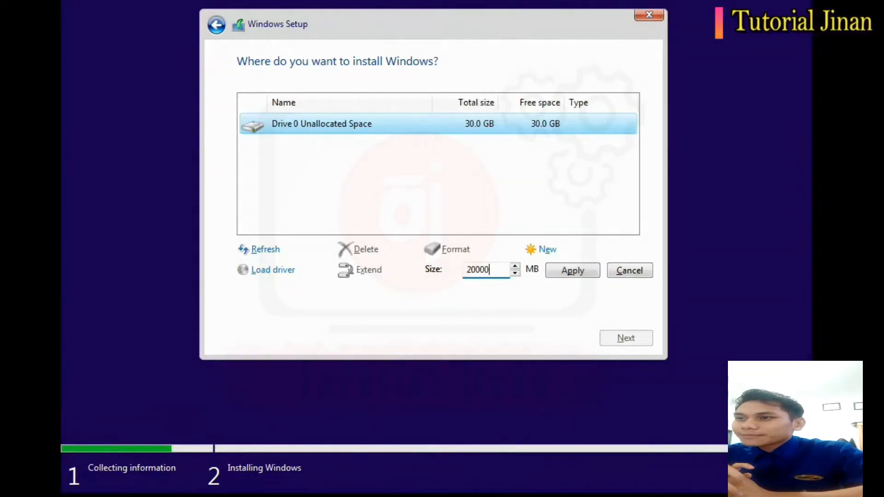
{"action": "left_click", "coordinate": [577, 274]}
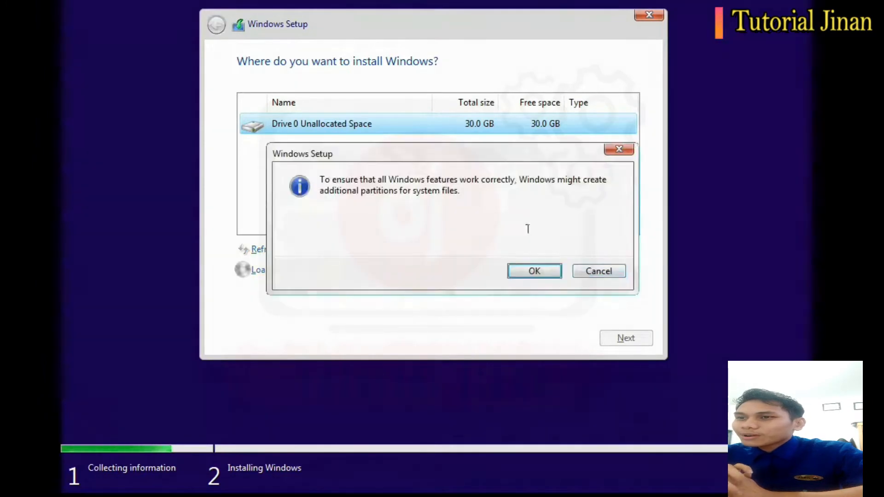
{"action": "left_click", "coordinate": [535, 275]}
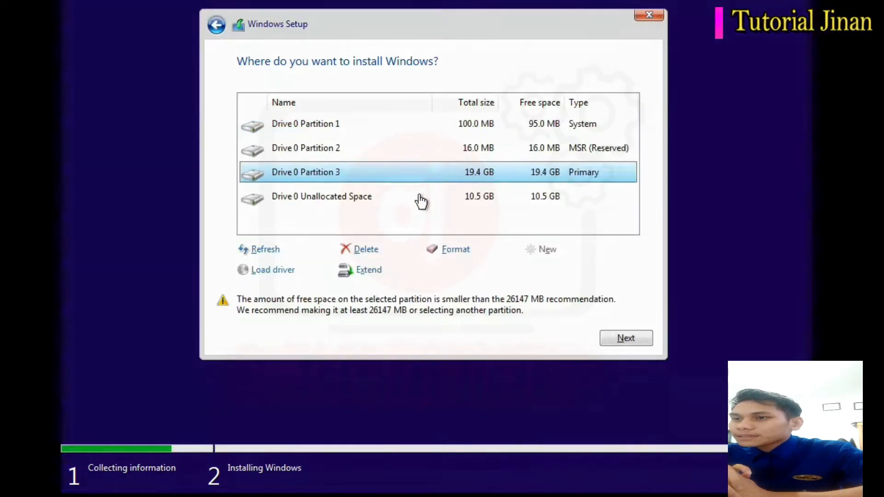
Delete the MSR (Reserved) partition, Drive 0 Partition 2, and confirm the loss of its data
{"action": "left_click", "coordinate": [421, 201]}
{"action": "left_click", "coordinate": [410, 146]}
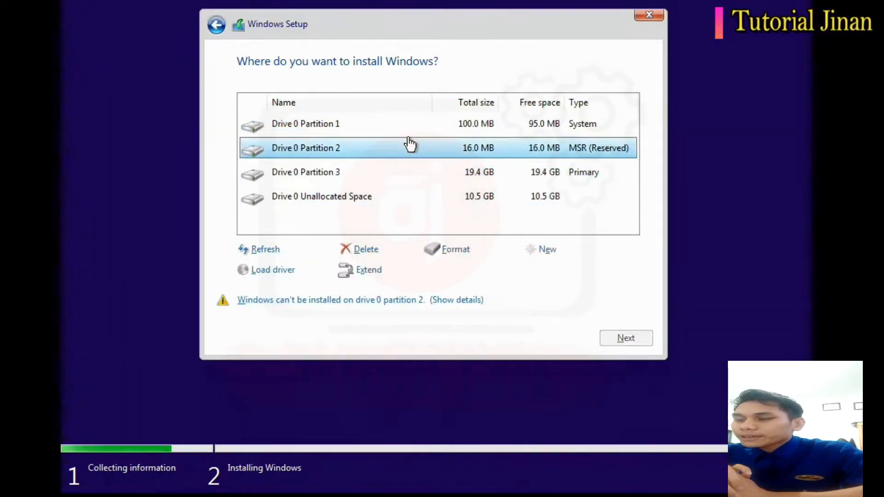
{"action": "left_click", "coordinate": [383, 178]}
{"action": "left_click", "coordinate": [357, 192]}
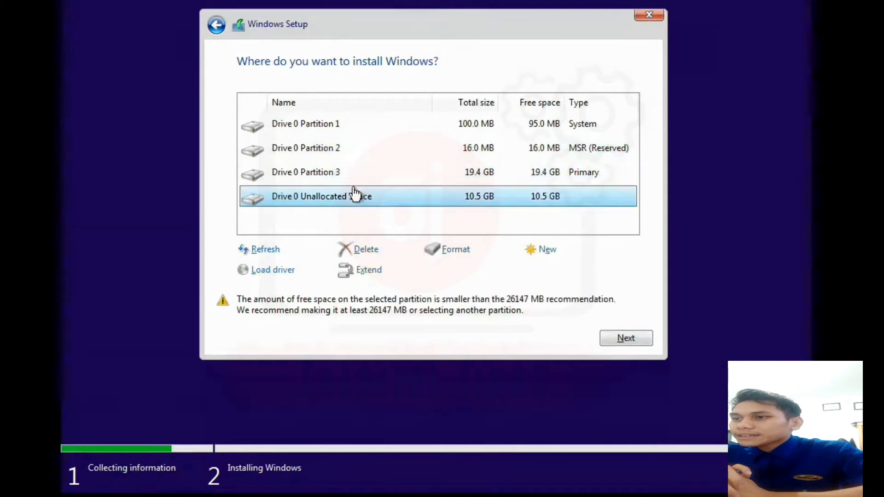
{"action": "left_click", "coordinate": [356, 148]}
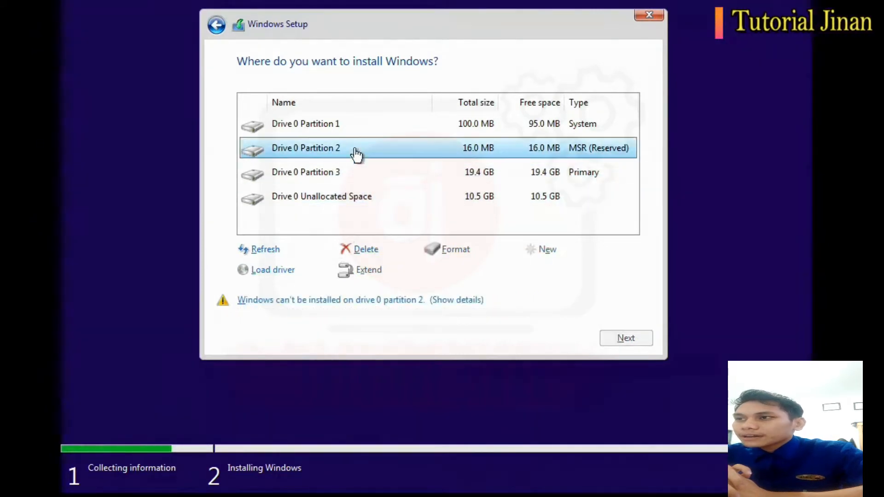
{"action": "left_click", "coordinate": [359, 251]}
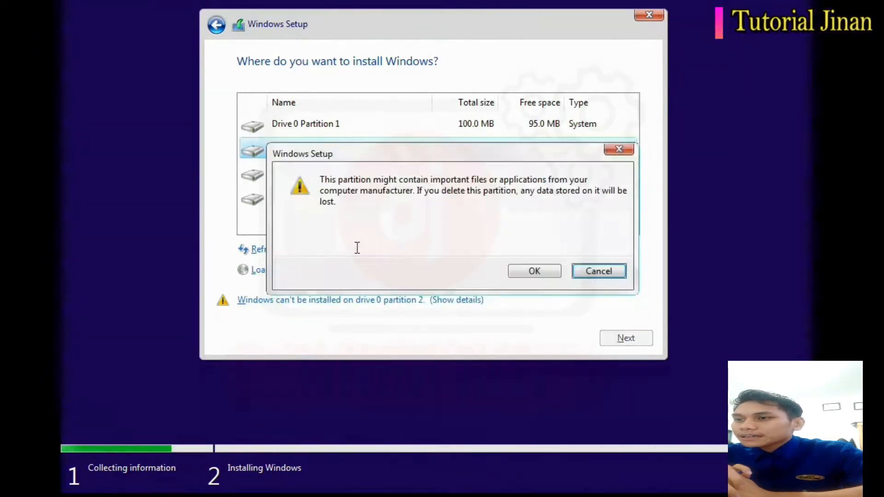
{"action": "left_click", "coordinate": [515, 270]}
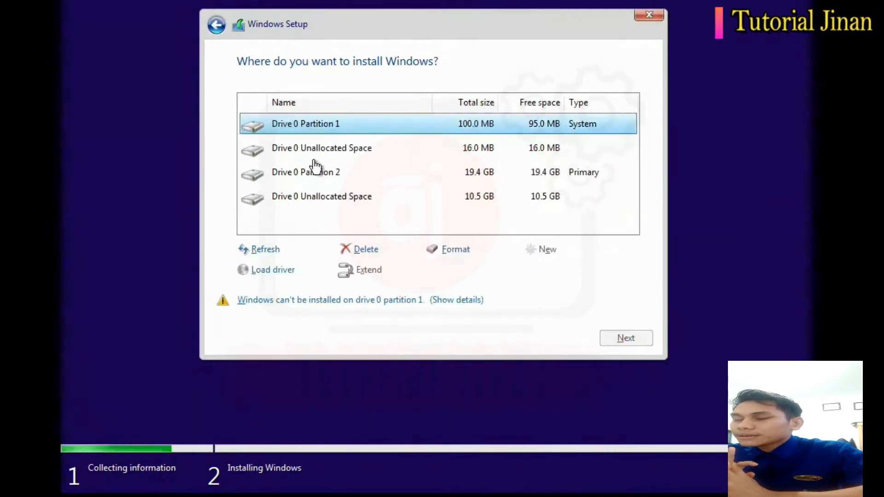
Delete the primary partition on Drive 0 and confirm the loss of its data
{"action": "left_click", "coordinate": [311, 171]}
{"action": "left_click", "coordinate": [354, 251]}
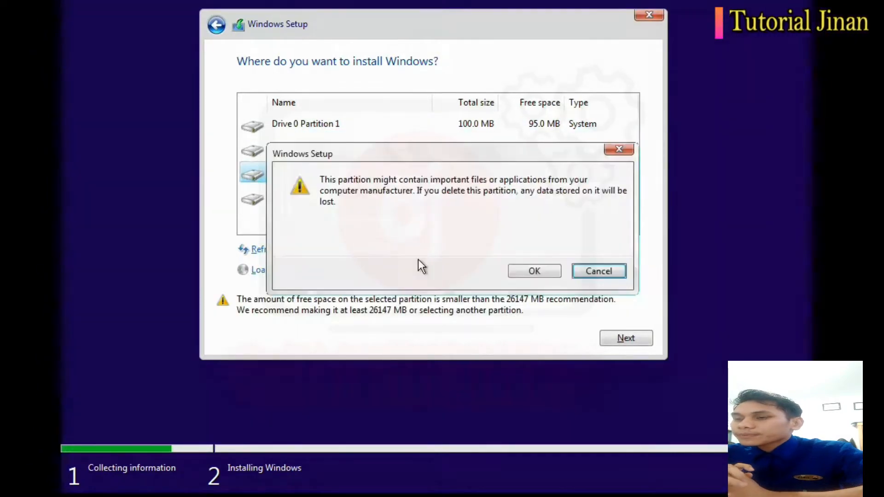
{"action": "left_click", "coordinate": [523, 277]}
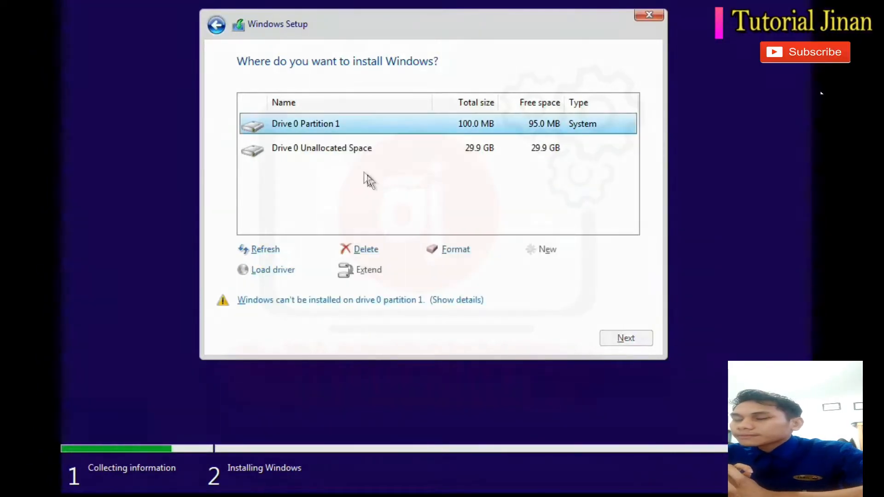
Delete the remaining system partition, Drive 0 Partition 1, and confirm the deletion
{"action": "left_click", "coordinate": [347, 150]}
{"action": "left_click", "coordinate": [340, 127]}
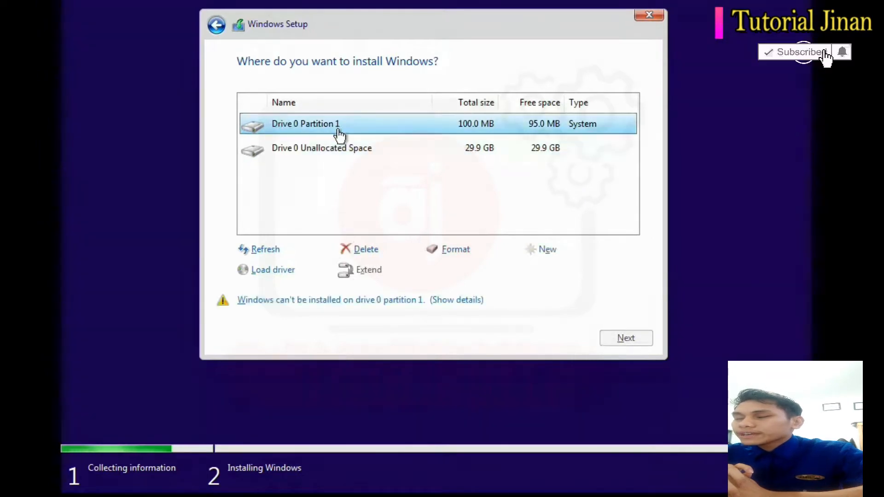
{"action": "left_click", "coordinate": [377, 254]}
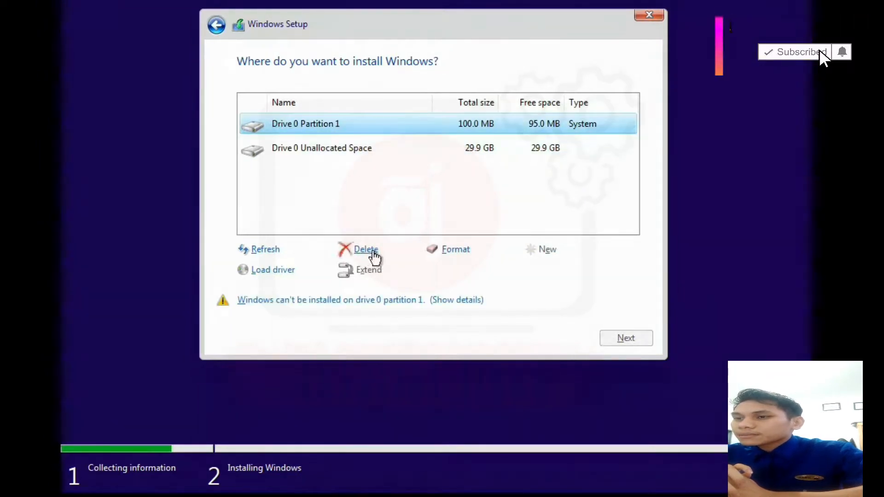
{"action": "left_click", "coordinate": [515, 273]}
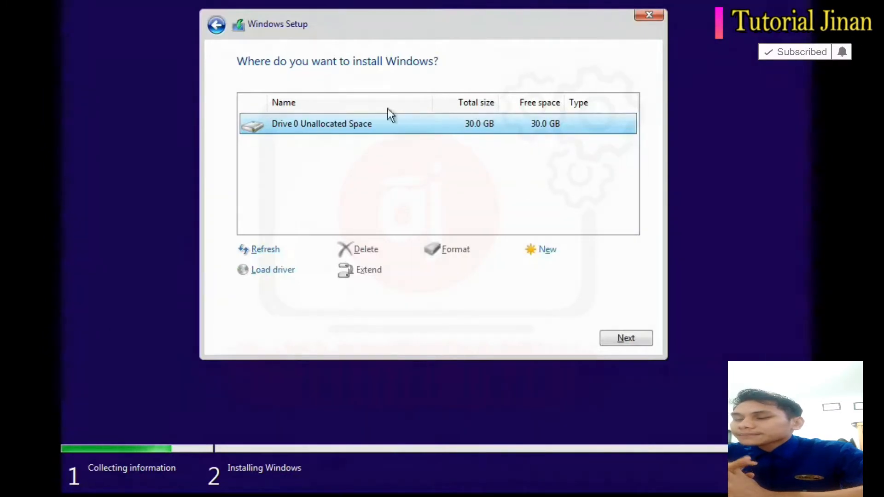
Start installing Windows on Drive 0's unallocated space
{"action": "left_click", "coordinate": [625, 339]}
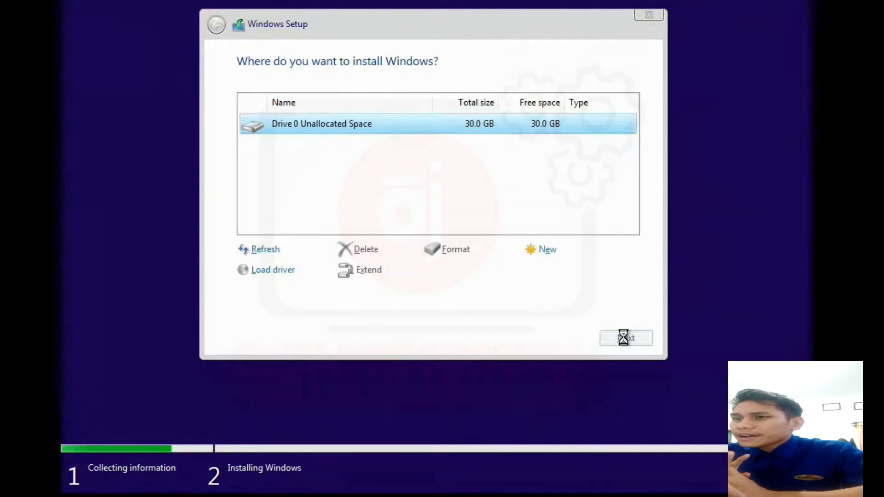
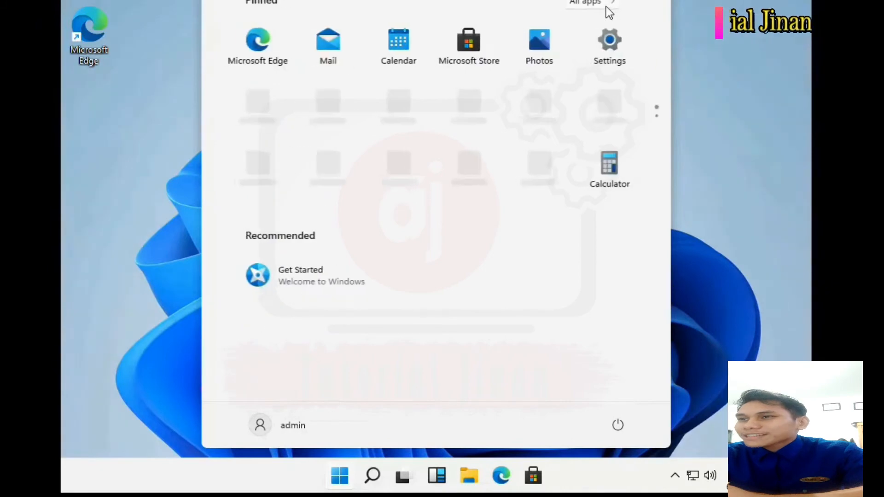
Dismiss the Start menu to view the new desktop, and open the Start menu again
{"action": "left_click", "coordinate": [736, 121]}
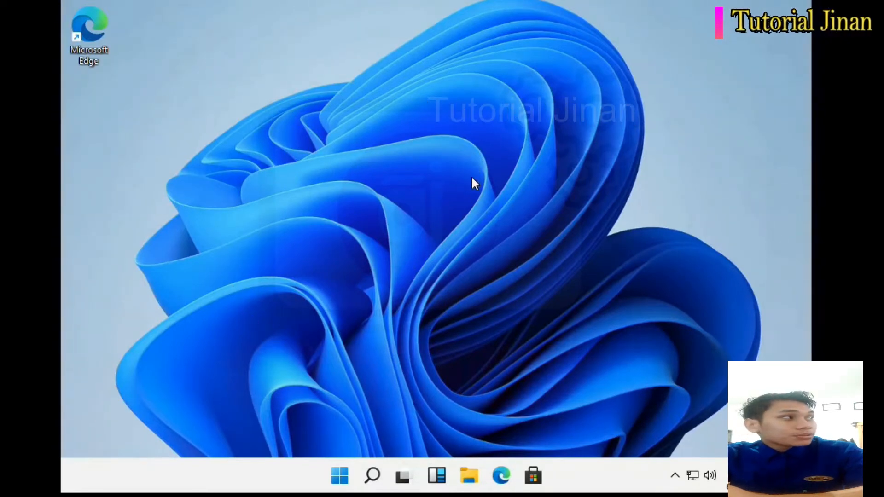
{"action": "left_click", "coordinate": [340, 476]}
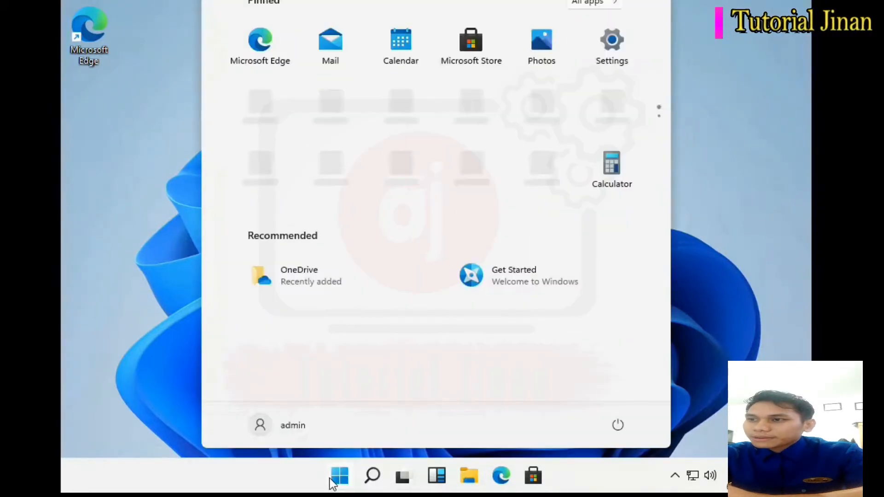
Open Settings from the Start menu, maximize it, look through all the setting categories, and close it
{"action": "left_click", "coordinate": [331, 481]}
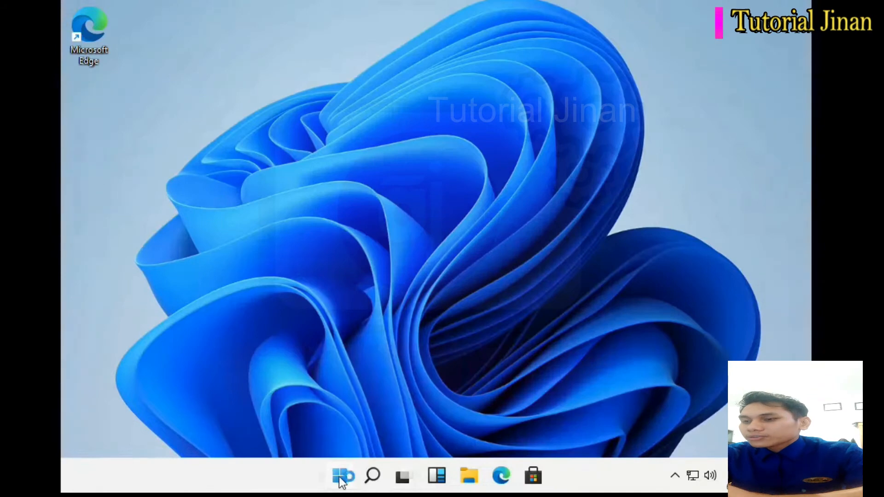
{"action": "left_click", "coordinate": [340, 478]}
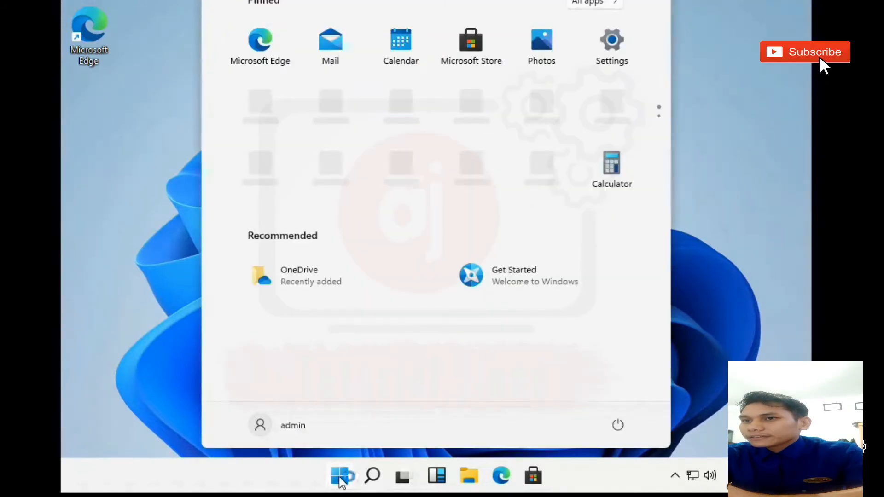
{"action": "left_click", "coordinate": [614, 43]}
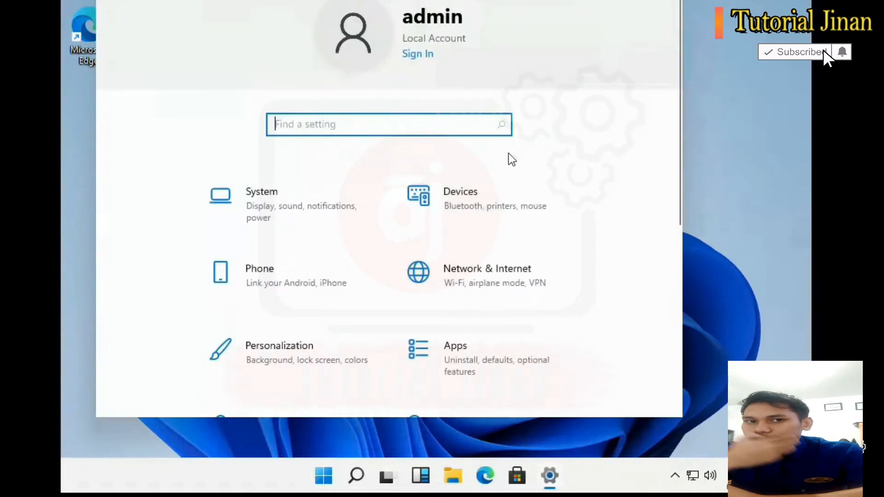
{"action": "left_click", "coordinate": [632, 0]}
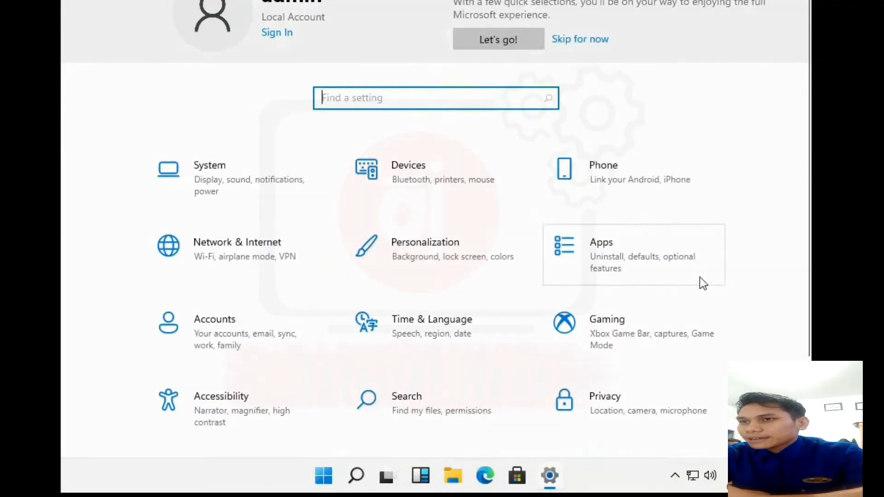
{"action": "scroll", "coordinate": [700, 278], "scroll_direction": "down", "scroll_amount": 3}
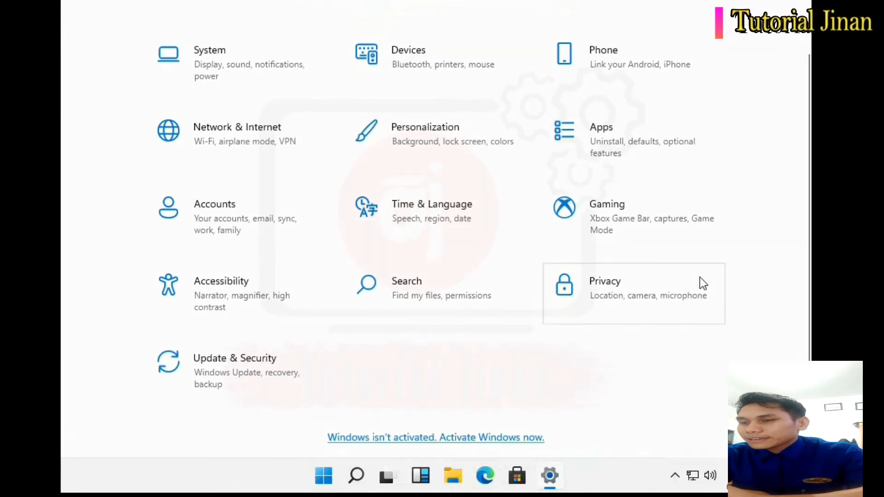
{"action": "scroll", "coordinate": [700, 278], "scroll_direction": "up", "scroll_amount": 3}
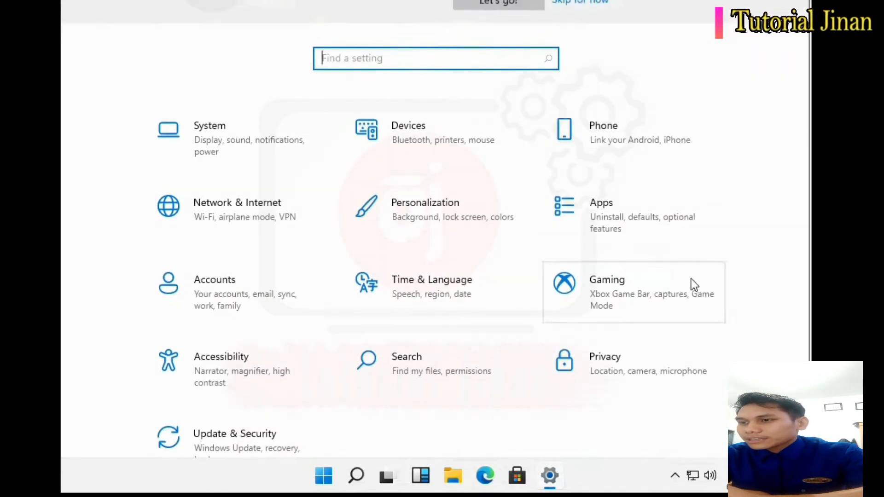
{"action": "scroll", "coordinate": [691, 284], "scroll_direction": "down", "scroll_amount": 3}
{"action": "scroll", "coordinate": [534, 172], "scroll_direction": "up", "scroll_amount": 4}
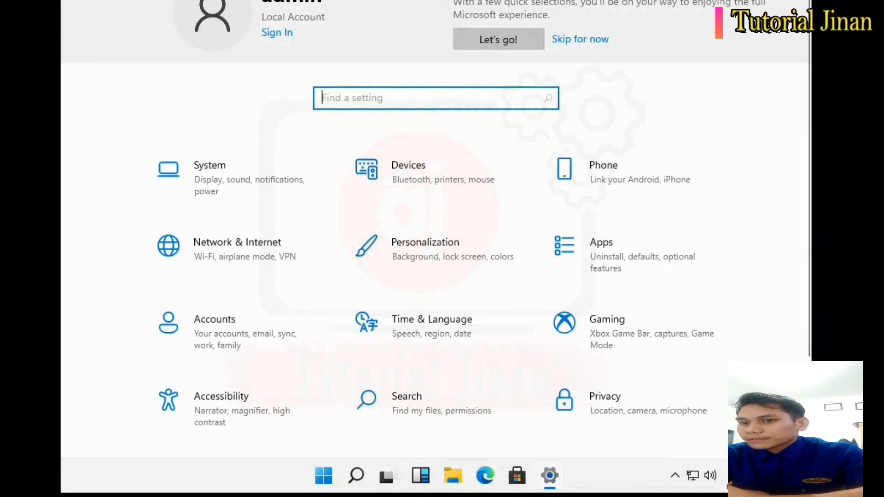
{"action": "left_click", "coordinate": [794, 1]}
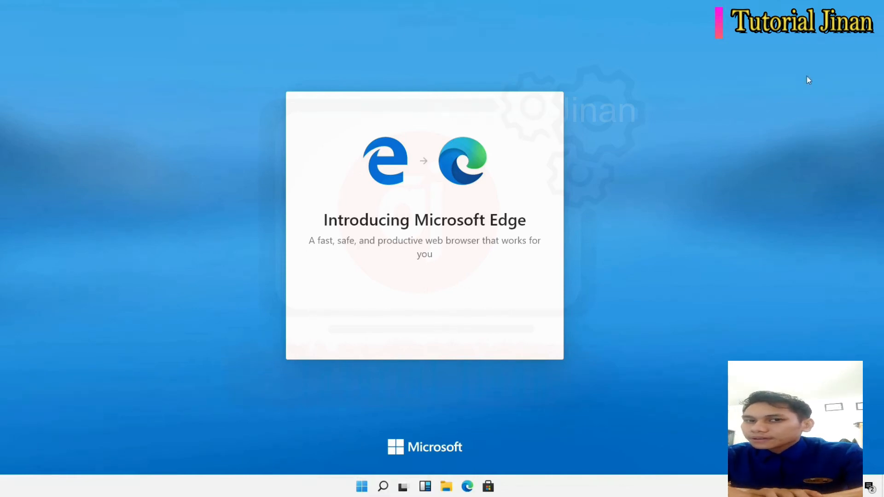
Open Microsoft Store to look at its home page, and close it
{"action": "left_click", "coordinate": [488, 487]}
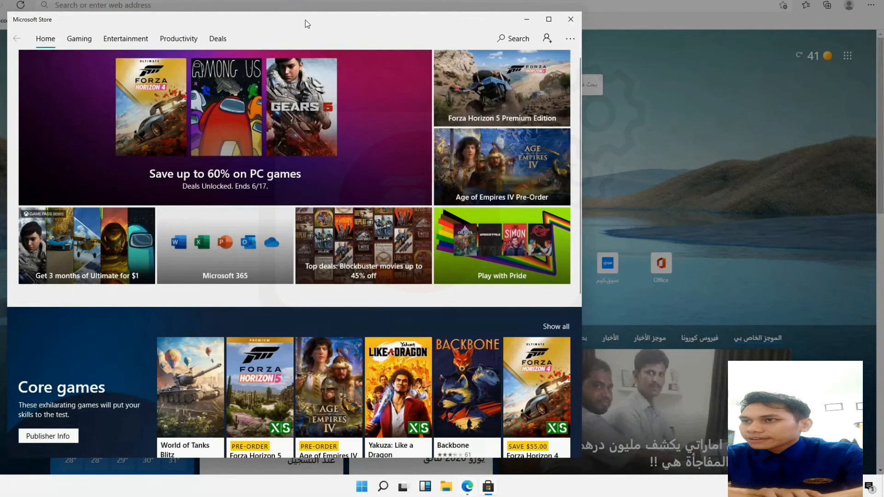
{"action": "left_click_drag", "start_coordinate": [305, 21], "coordinate": [414, 29]}
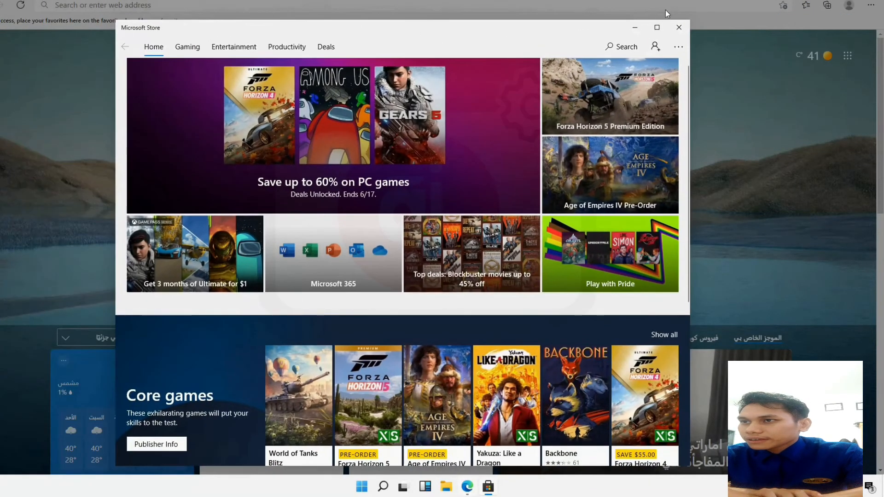
{"action": "left_click", "coordinate": [677, 28]}
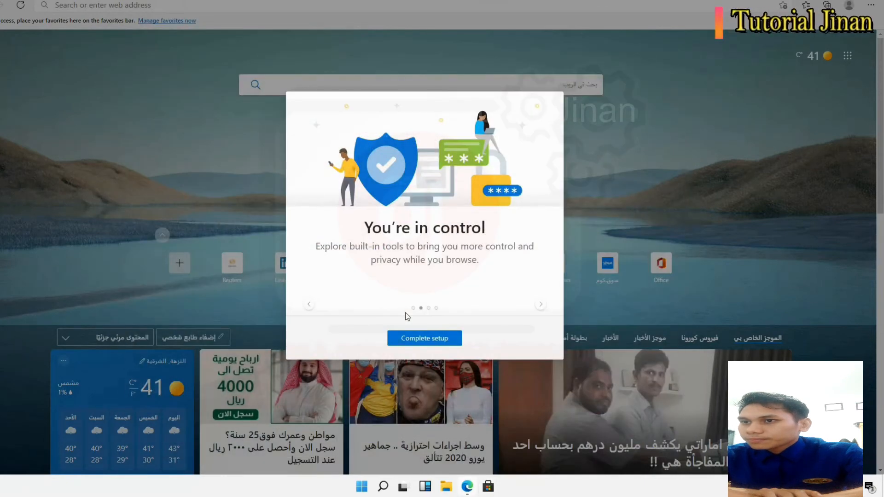
Complete the Microsoft Edge first-run setup with the suggested new tab page layout, continuing without signing in
{"action": "left_click", "coordinate": [425, 339]}
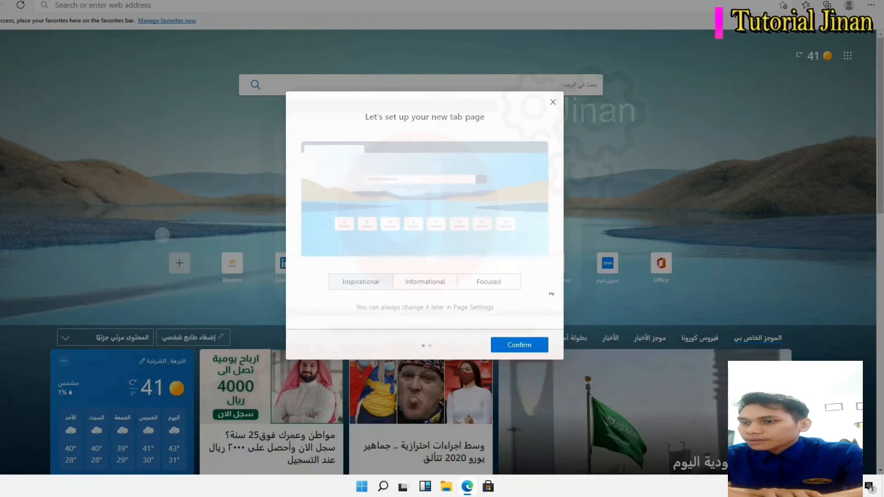
{"action": "left_click", "coordinate": [543, 345]}
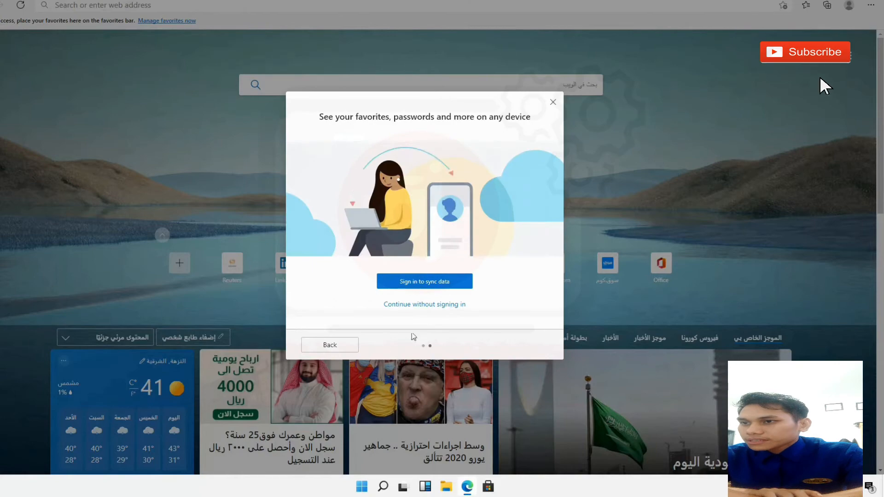
{"action": "left_click", "coordinate": [435, 305]}
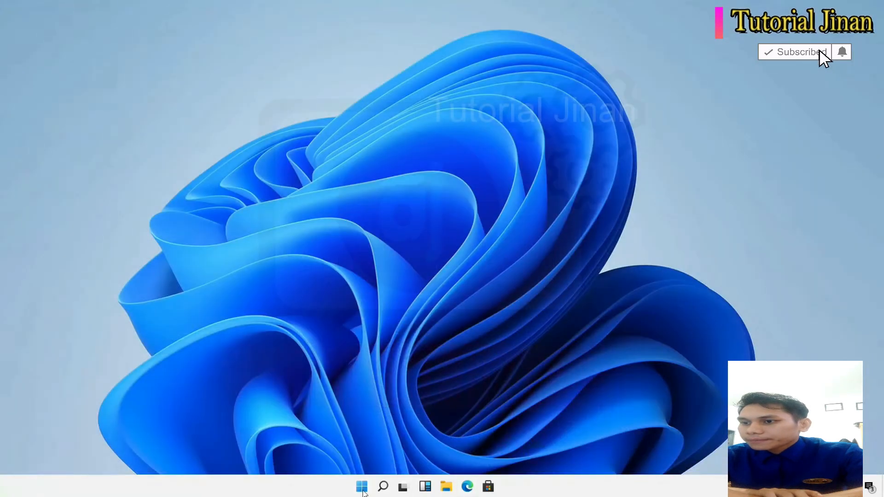
Open the desktop icon settings from the personalization themes and apply the selection that includes Computer and Recycle Bin
{"action": "right_click", "coordinate": [416, 143]}
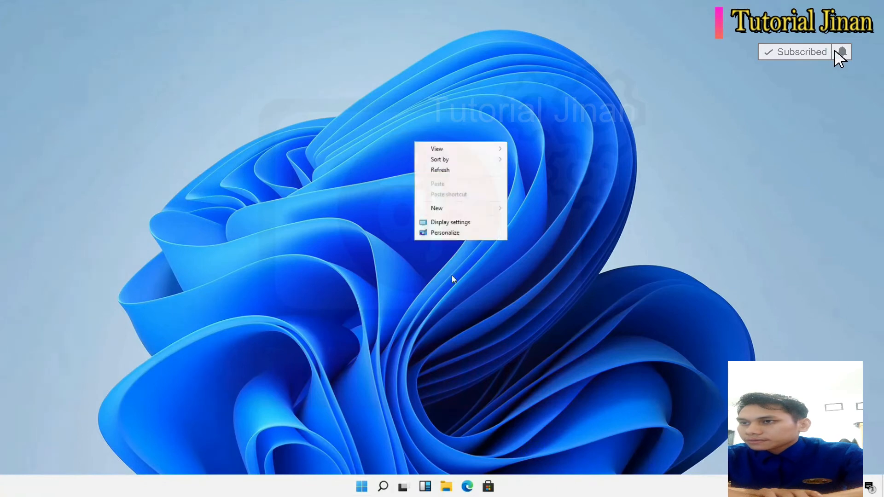
{"action": "left_click", "coordinate": [455, 234]}
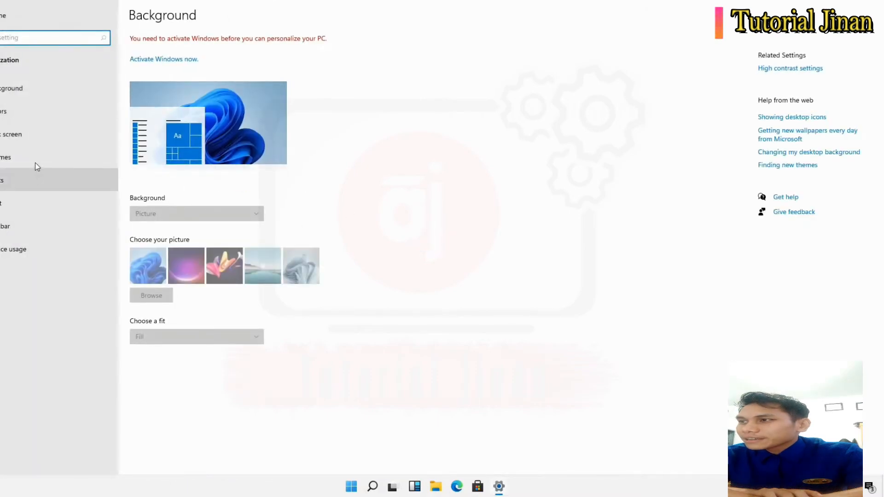
{"action": "left_click", "coordinate": [28, 157]}
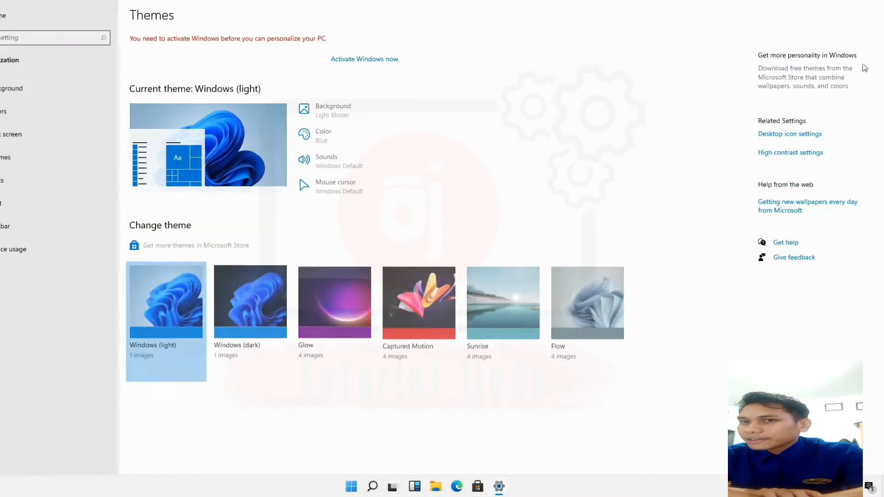
{"action": "left_click", "coordinate": [784, 134]}
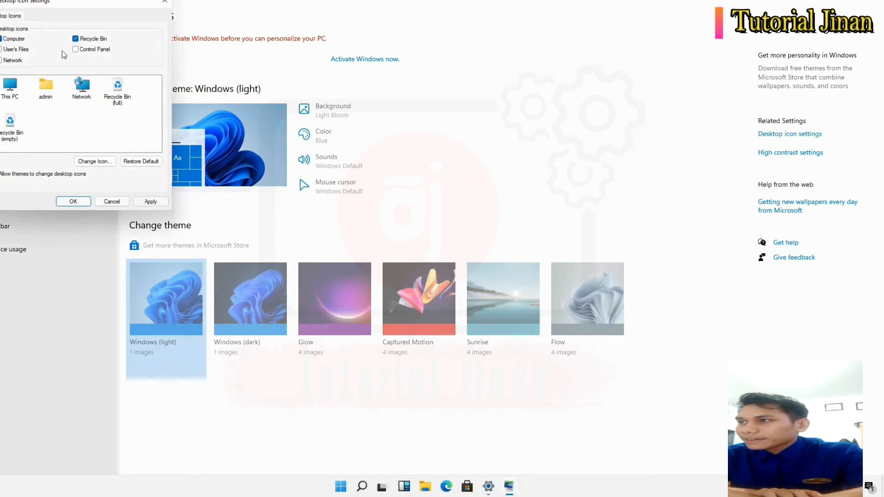
{"action": "left_click", "coordinate": [75, 201]}
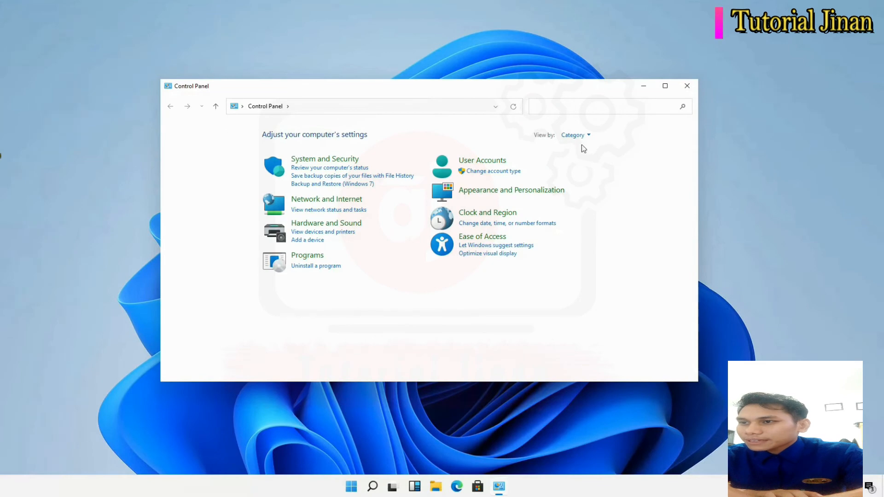
Switch the Control Panel view to Large icons, look over all its items, and close it
{"action": "left_click", "coordinate": [585, 135]}
{"action": "left_click", "coordinate": [587, 162]}
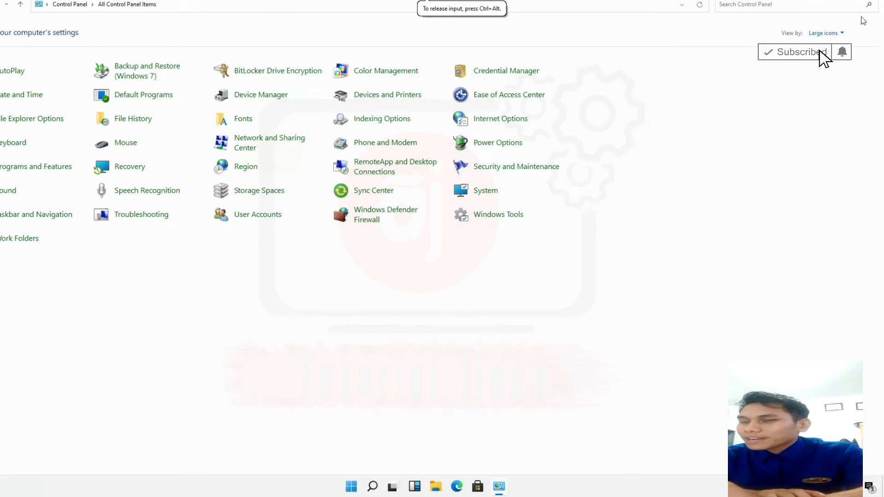
{"action": "left_click", "coordinate": [872, 1]}
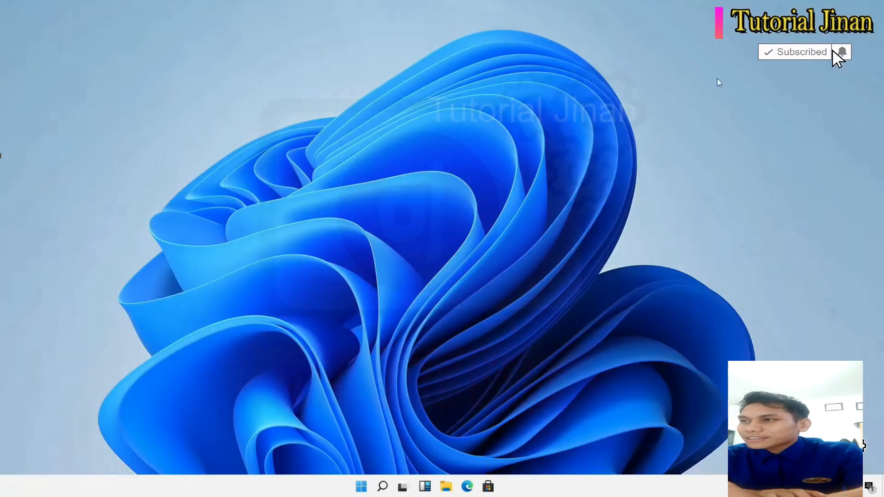
Open the About page in the System settings and highlight the Windows edition and OS build to check them
{"action": "left_click", "coordinate": [358, 489]}
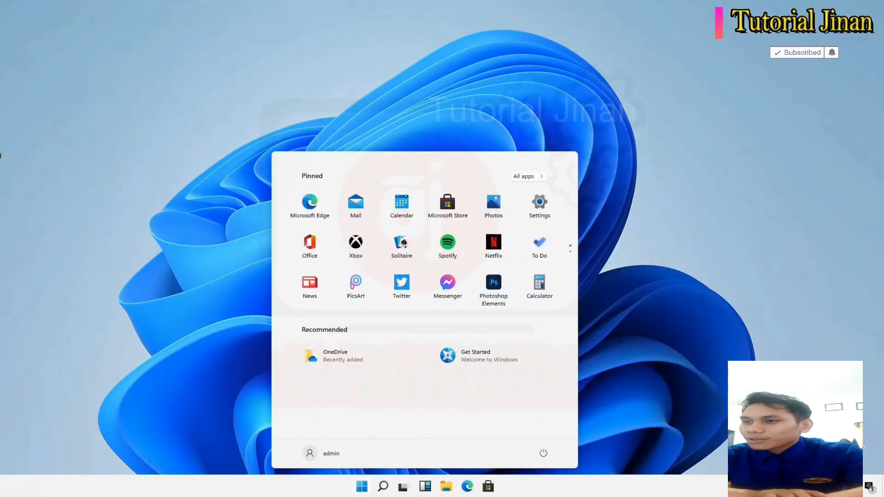
{"action": "left_click", "coordinate": [539, 205]}
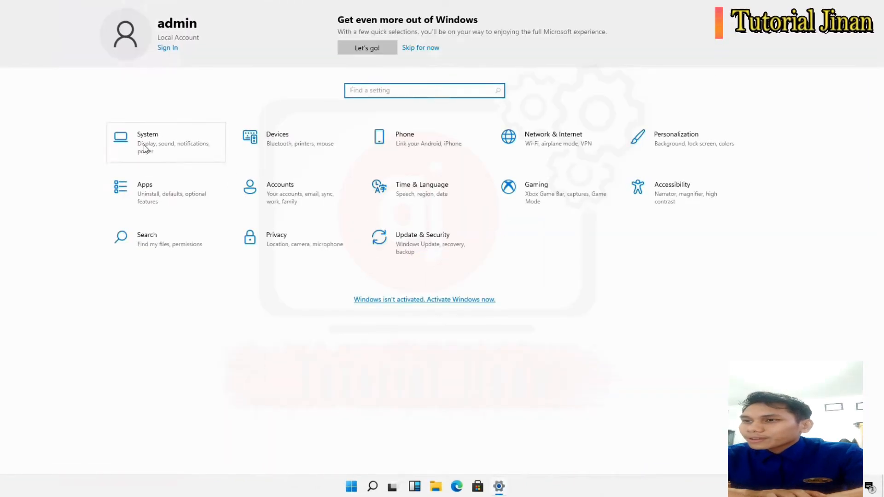
{"action": "left_click", "coordinate": [148, 146]}
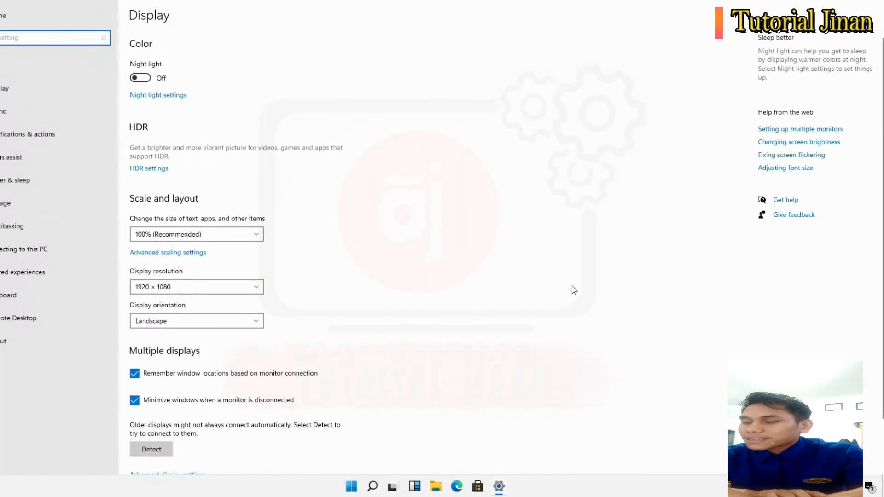
{"action": "left_click", "coordinate": [9, 341]}
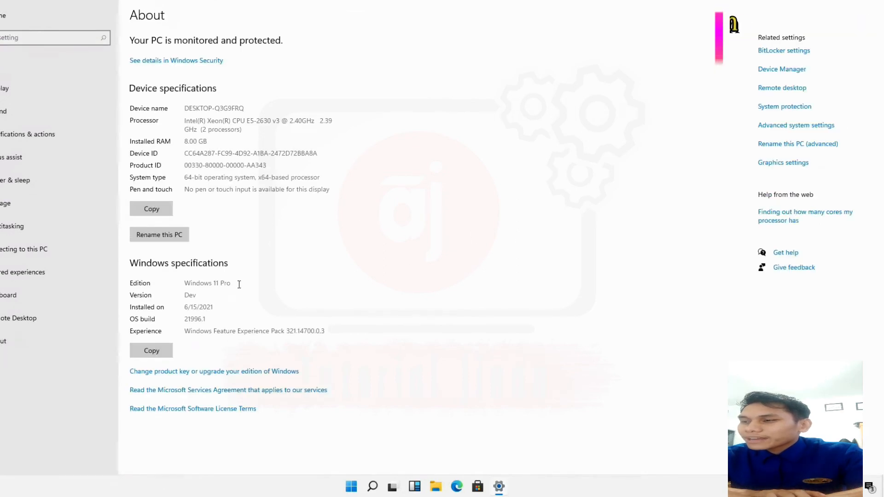
{"action": "left_click_drag", "start_coordinate": [231, 283], "coordinate": [180, 281]}
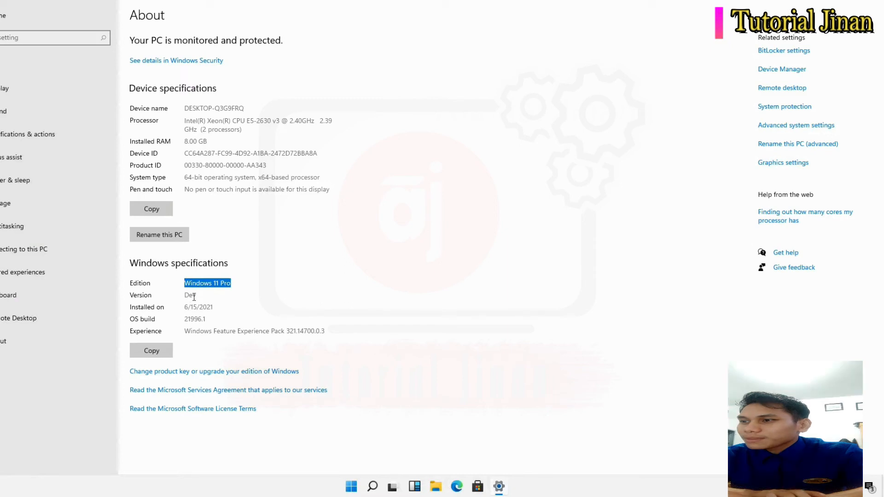
{"action": "left_click", "coordinate": [222, 316]}
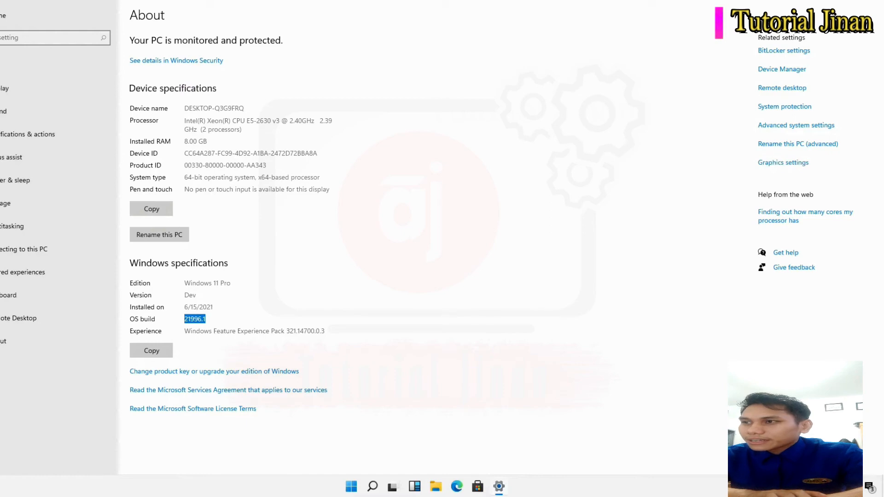
Restore the maximized Settings window to its smaller size and place it in the middle of the desktop
{"action": "key", "text": "super+Down"}
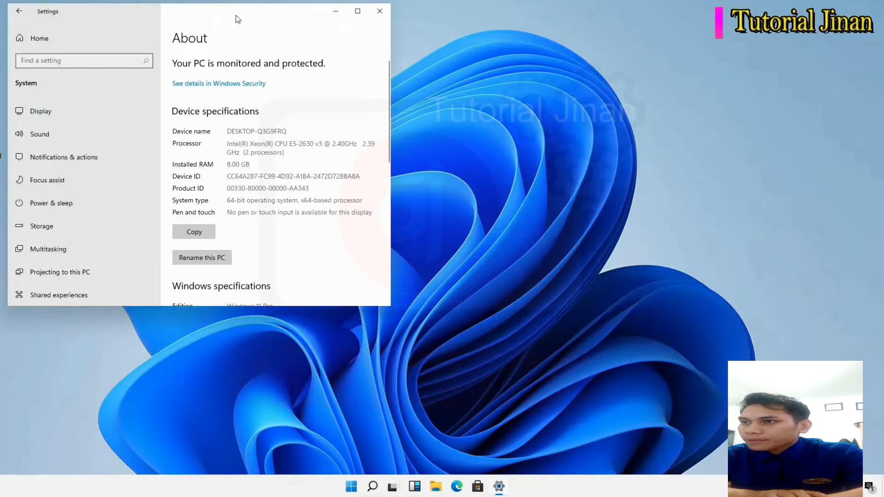
{"action": "left_click_drag", "start_coordinate": [236, 19], "coordinate": [468, 65]}
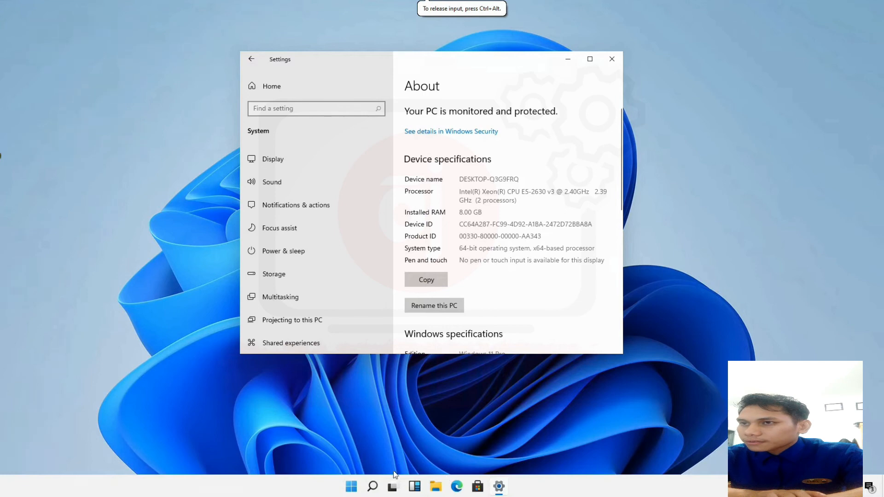
Review the system notifications, dismiss them from view, and close the Settings window
{"action": "left_click", "coordinate": [869, 486]}
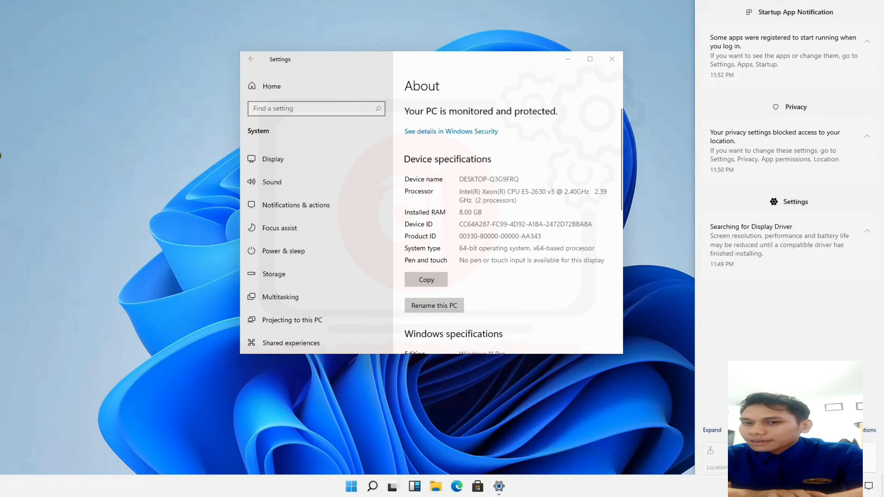
{"action": "left_click", "coordinate": [869, 486]}
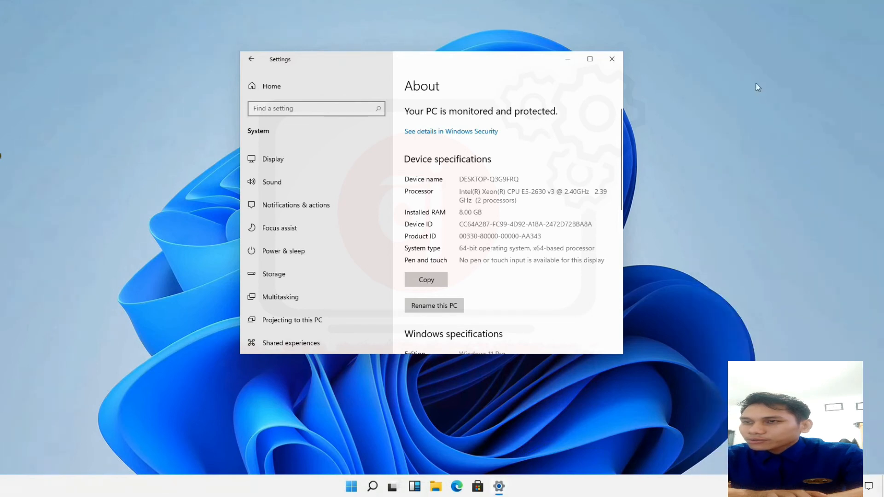
{"action": "left_click", "coordinate": [613, 59]}
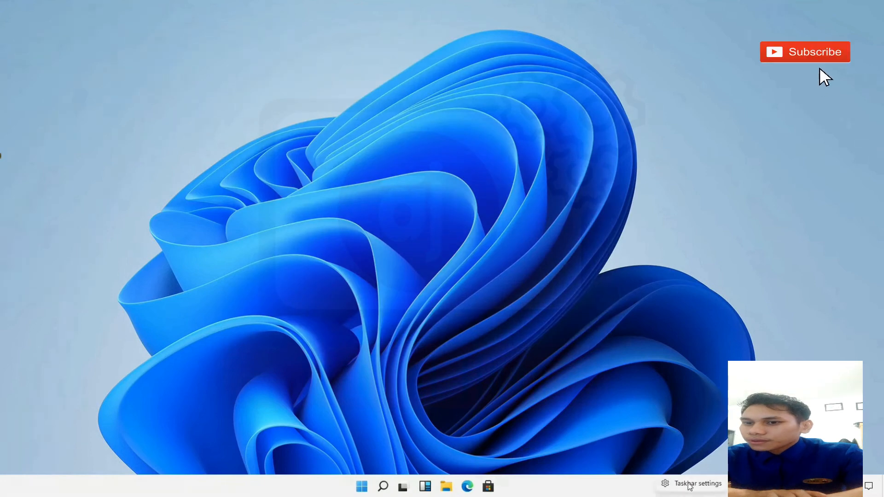
Look at the taskbar settings, close them, and bring up the taskbar's context menu
{"action": "left_click", "coordinate": [689, 484]}
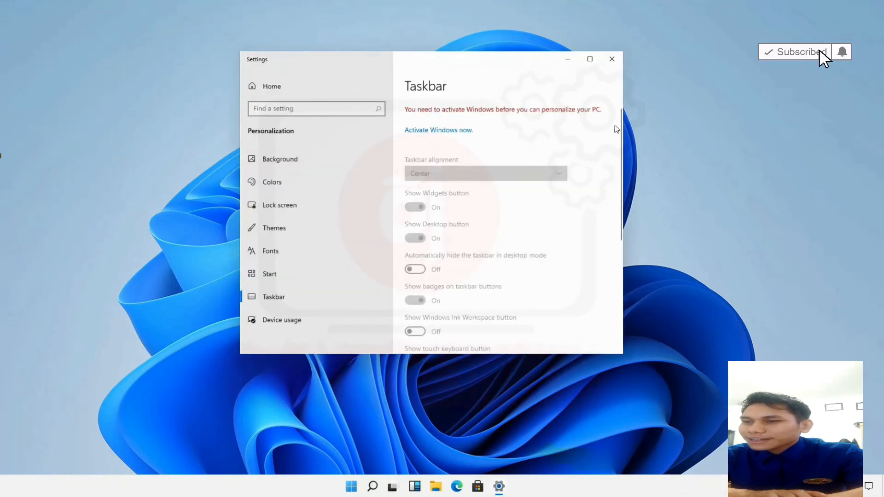
{"action": "left_click", "coordinate": [612, 59]}
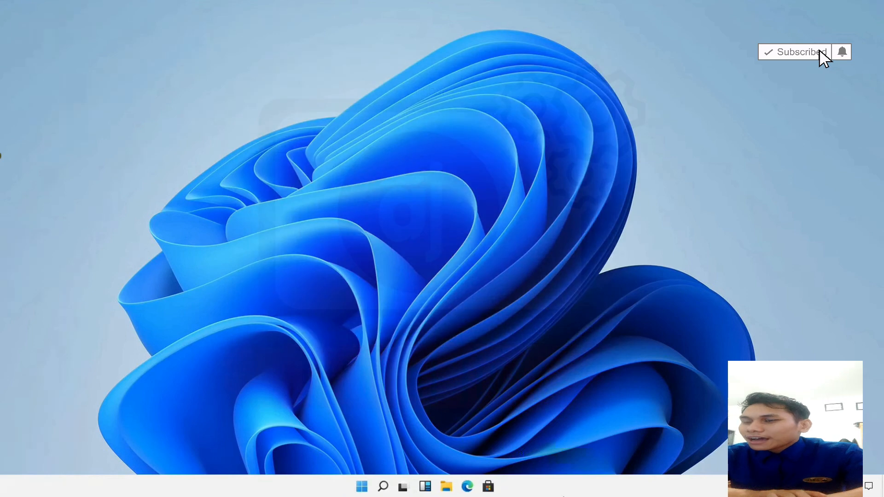
{"action": "right_click", "coordinate": [543, 490]}
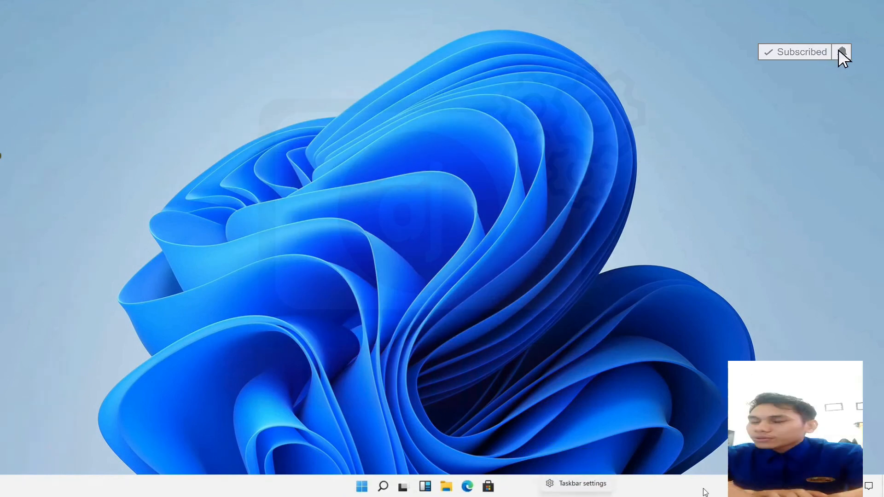
Open the taskbar settings for a look and close them, and briefly show and hide the Start menu
{"action": "right_click", "coordinate": [650, 490]}
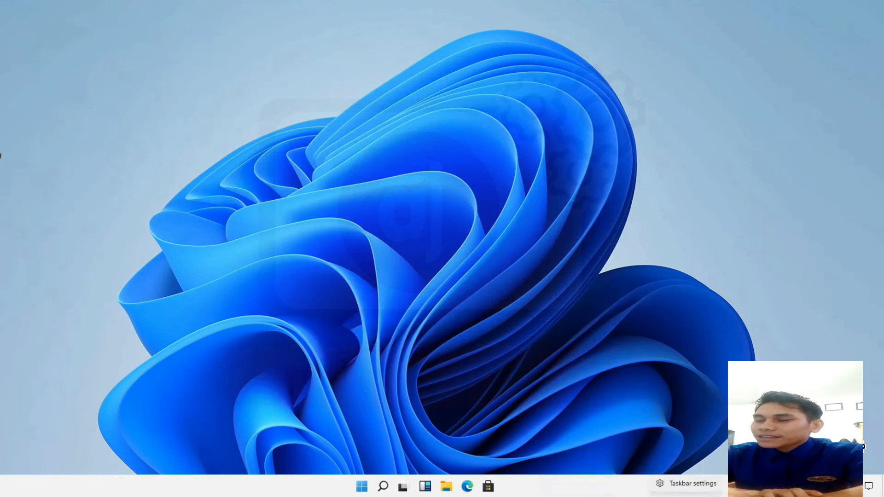
{"action": "left_click", "coordinate": [755, 488]}
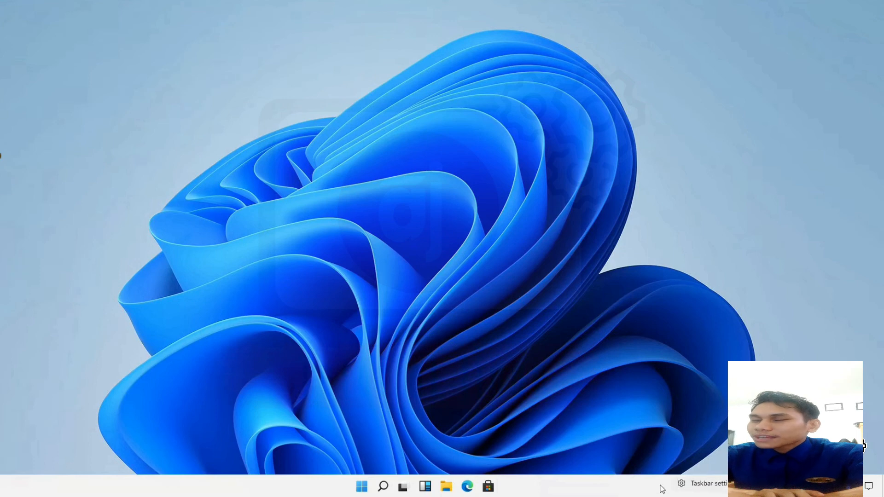
{"action": "left_click", "coordinate": [704, 484]}
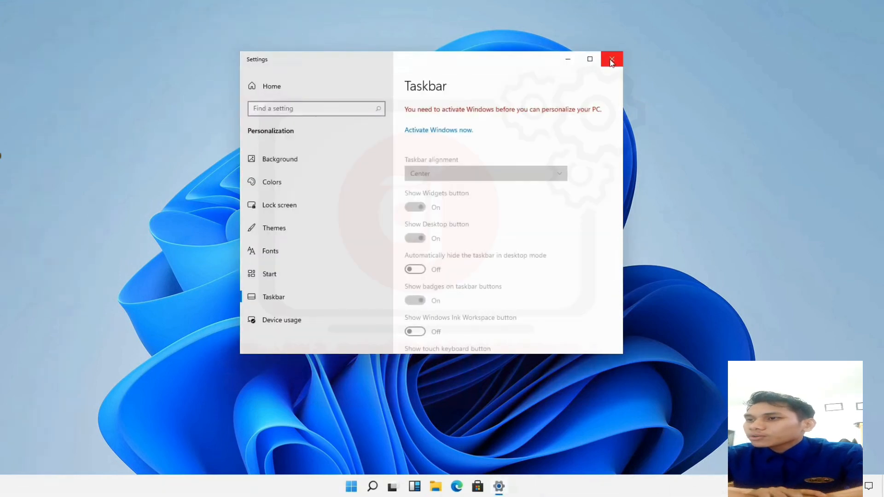
{"action": "left_click", "coordinate": [611, 59]}
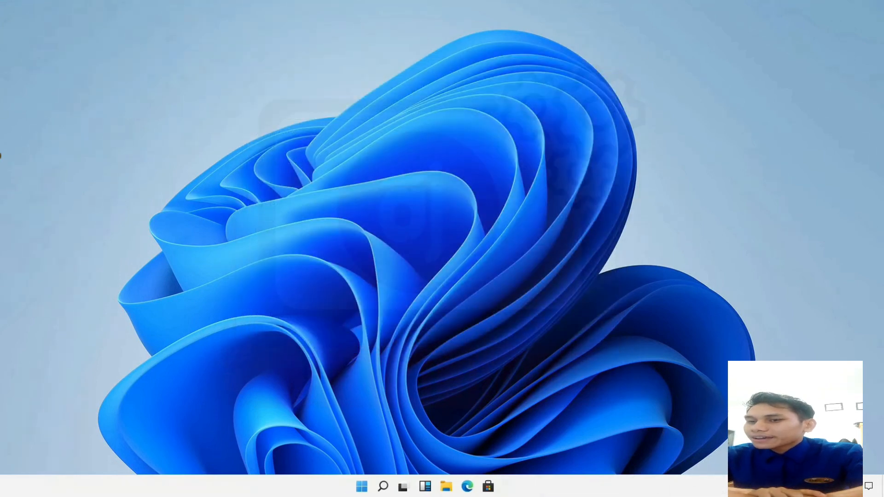
{"action": "left_click", "coordinate": [362, 489]}
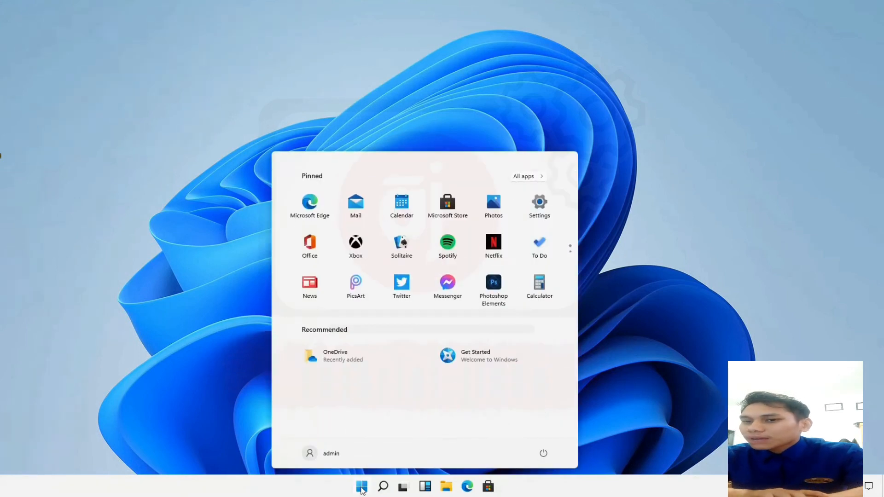
{"action": "left_click", "coordinate": [364, 489]}
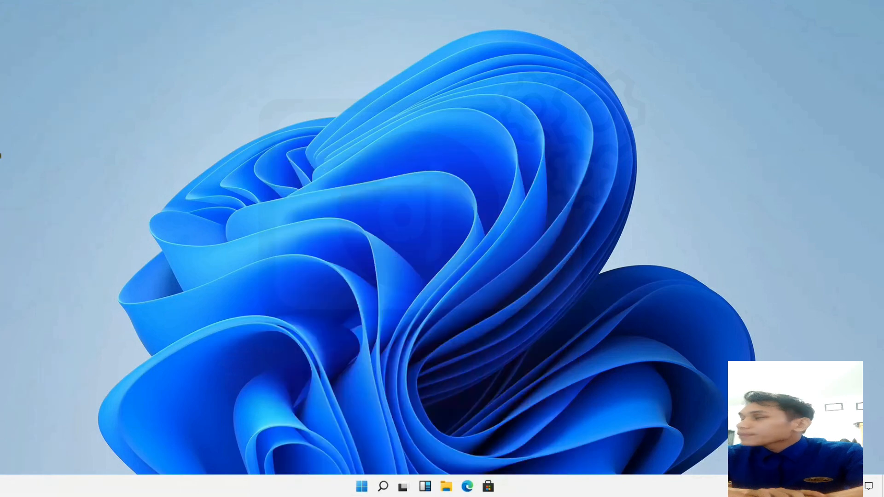
Launch Microsoft Edge to view its new tab page and minimize and restore its window from the taskbar
{"action": "left_click", "coordinate": [467, 488]}
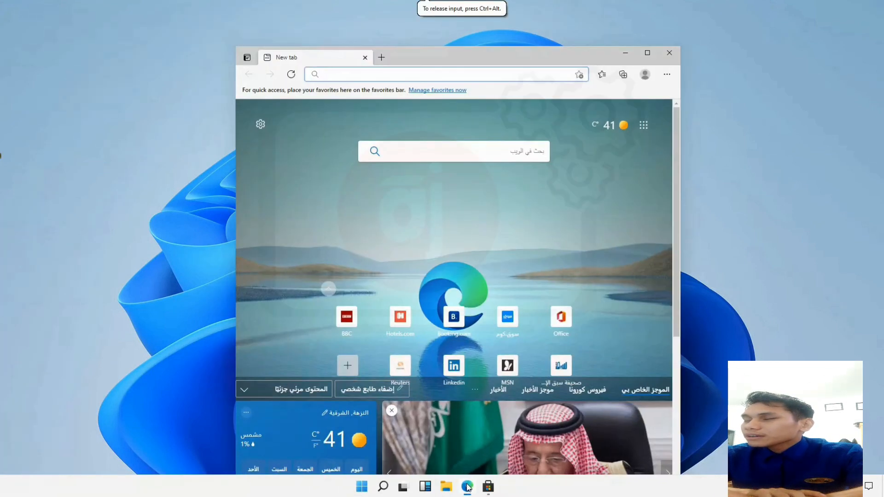
{"action": "left_click", "coordinate": [468, 488]}
{"action": "left_click", "coordinate": [468, 488]}
{"action": "left_click", "coordinate": [468, 488]}
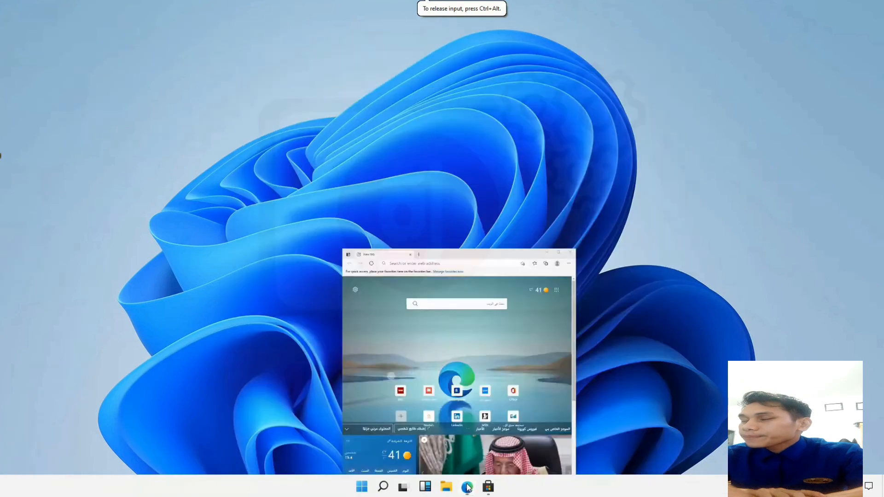
Launch the Microsoft Store to view its home page and minimize its window to the taskbar
{"action": "left_click", "coordinate": [488, 487]}
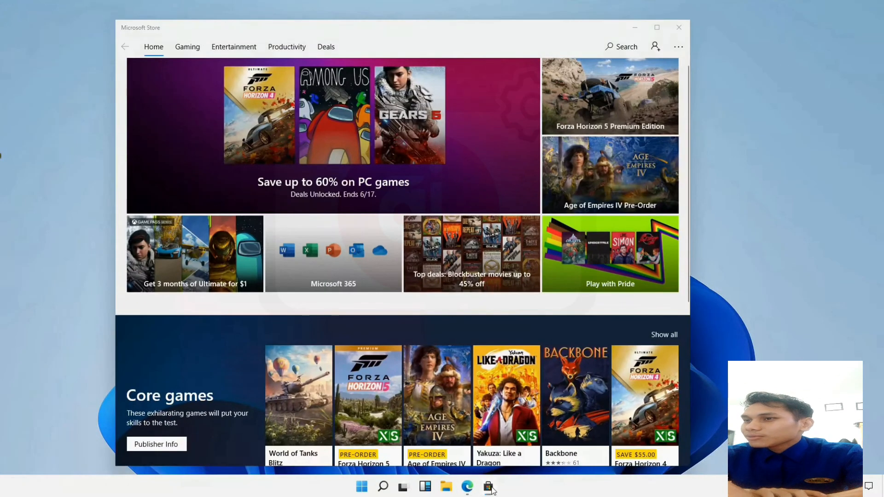
{"action": "left_click", "coordinate": [488, 487]}
{"action": "left_click", "coordinate": [488, 487]}
{"action": "left_click", "coordinate": [488, 487]}
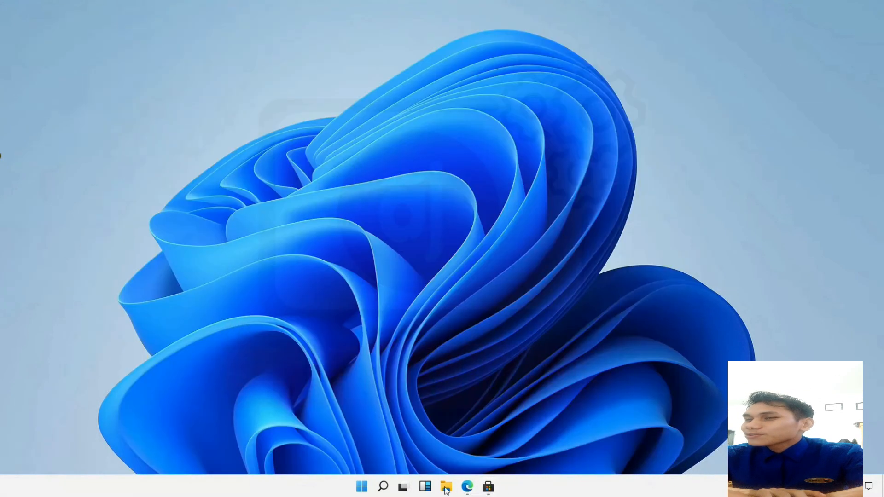
Show all open windows in Task View and close Microsoft Edge and the Microsoft Store there
{"action": "left_click", "coordinate": [403, 487]}
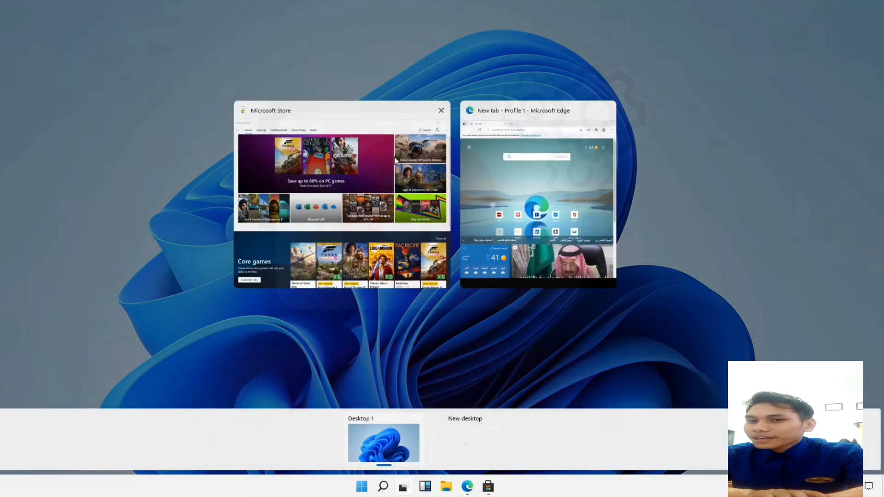
{"action": "left_click", "coordinate": [607, 111]}
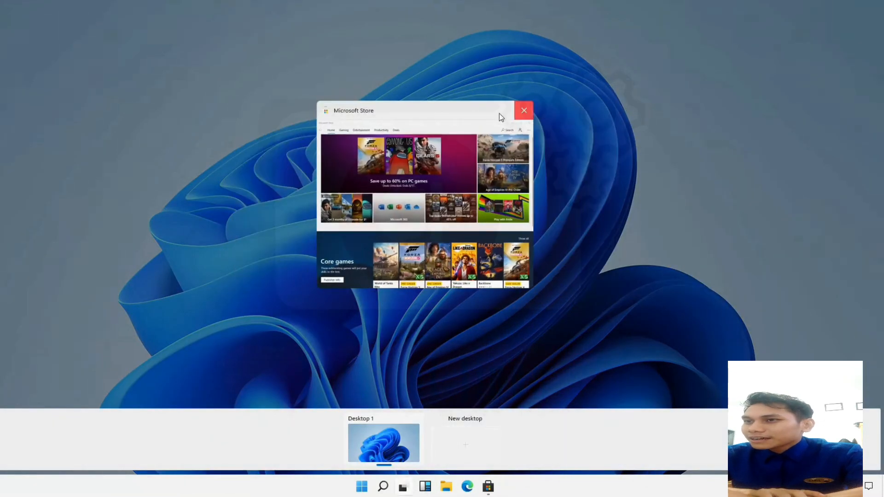
{"action": "left_click", "coordinate": [525, 112]}
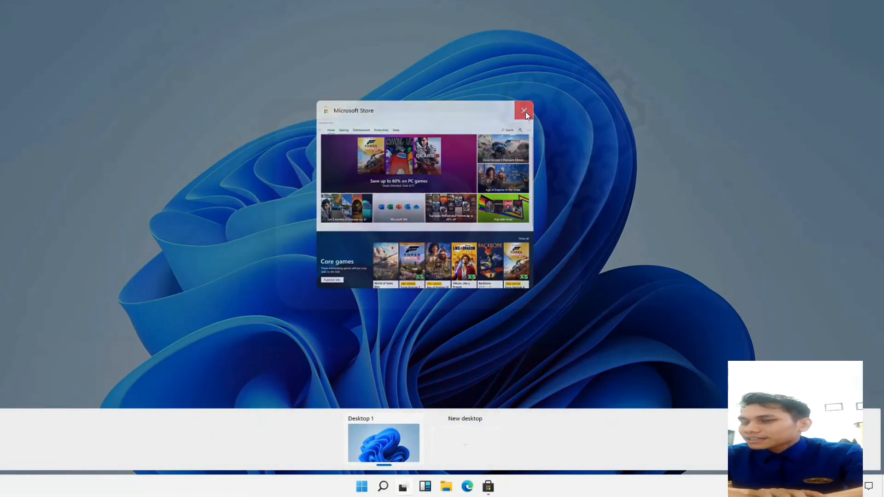
Create a second virtual desktop in Task View and switch to it
{"action": "left_click", "coordinate": [474, 432]}
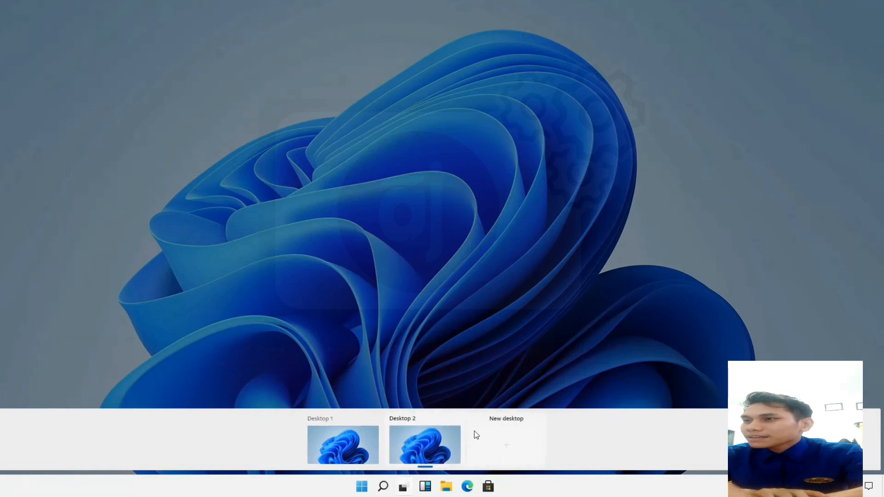
{"action": "left_click", "coordinate": [413, 435]}
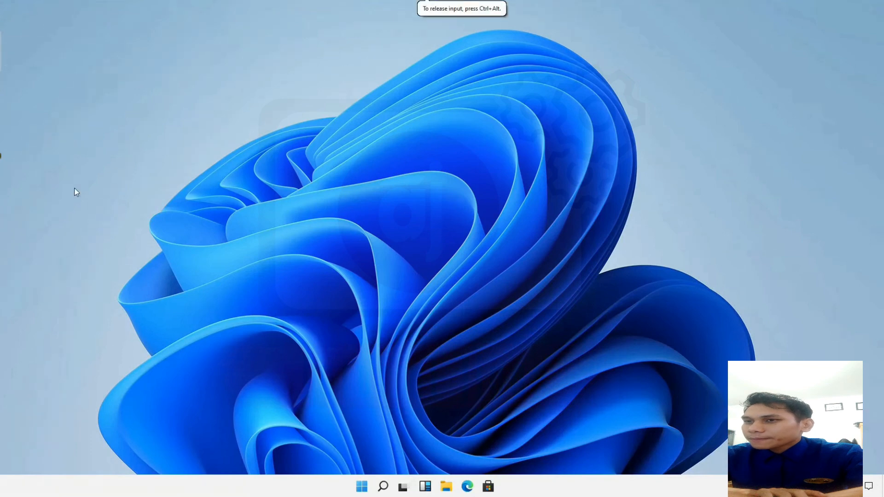
{"action": "right_click", "coordinate": [2, 100]}
{"action": "left_click", "coordinate": [20, 128]}
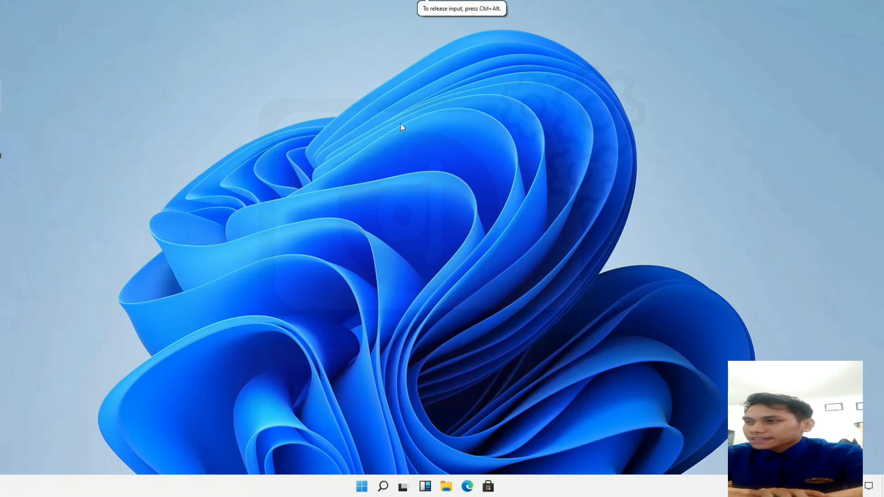